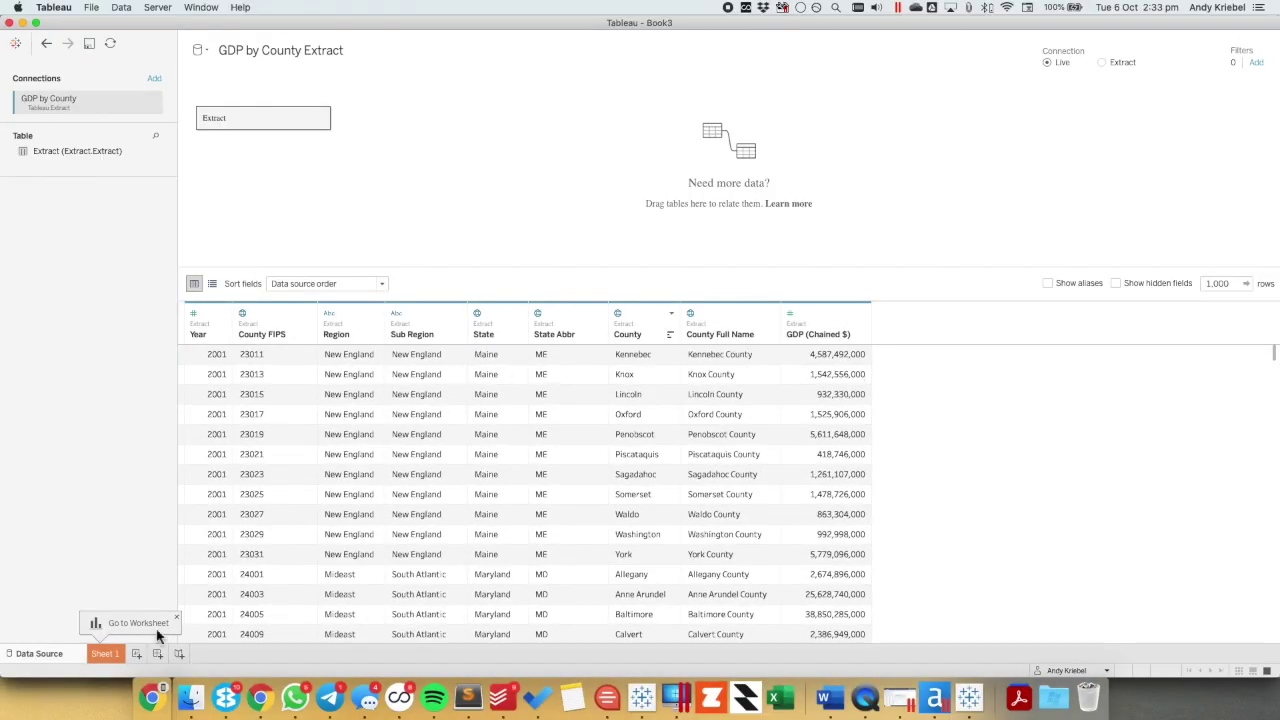
On Sheet 1, filter County to Los Angeles only.
left_click(108, 653)
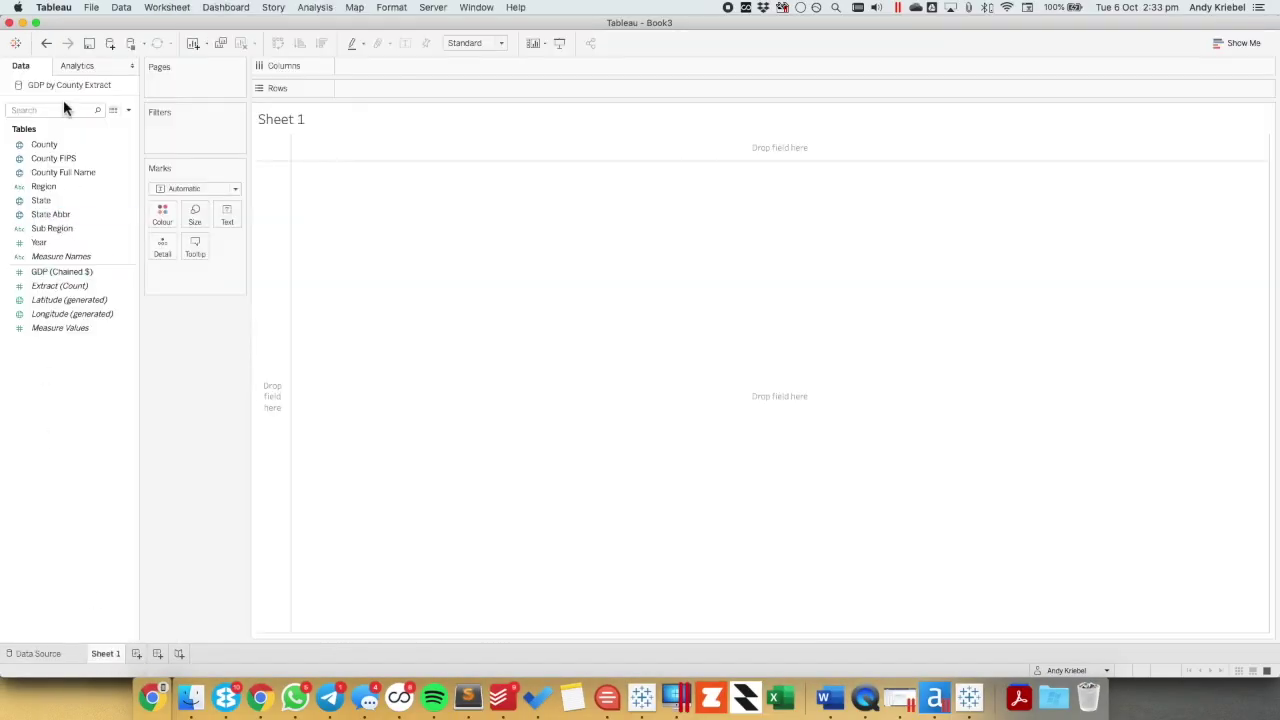
left_click_drag(55, 152, 185, 128)
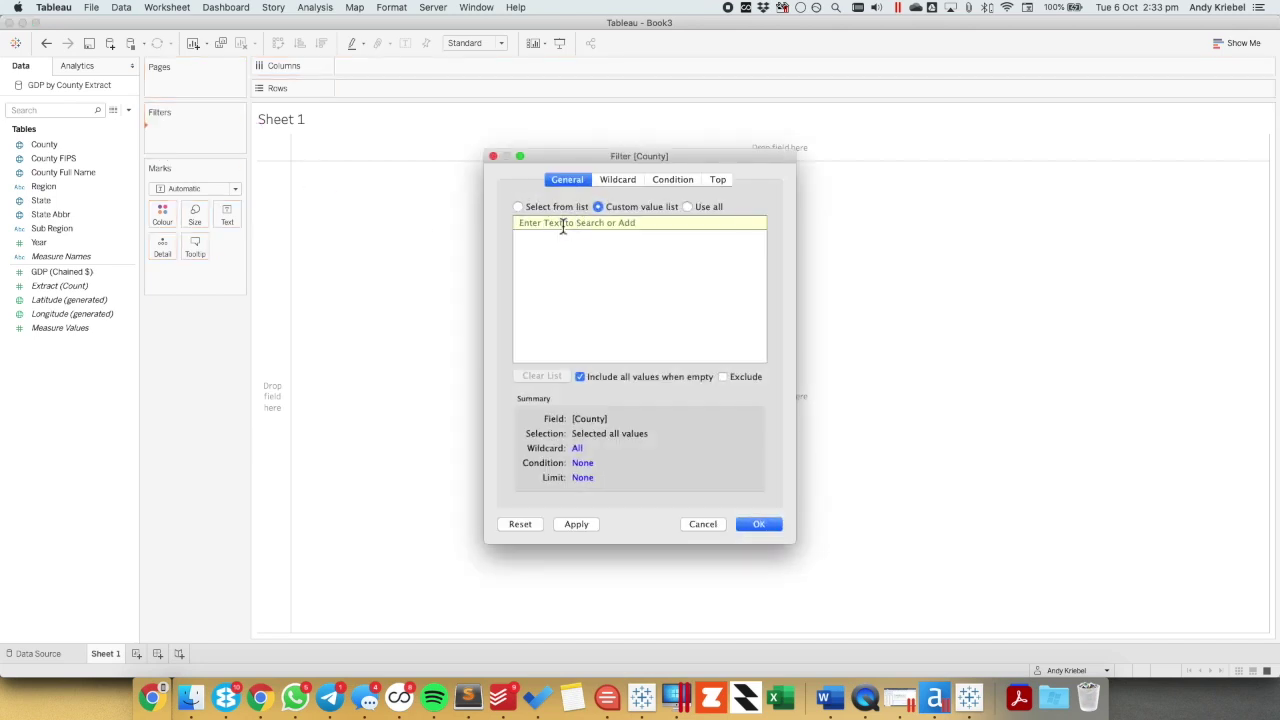
type("los an")
left_click(760, 223)
left_click(525, 240)
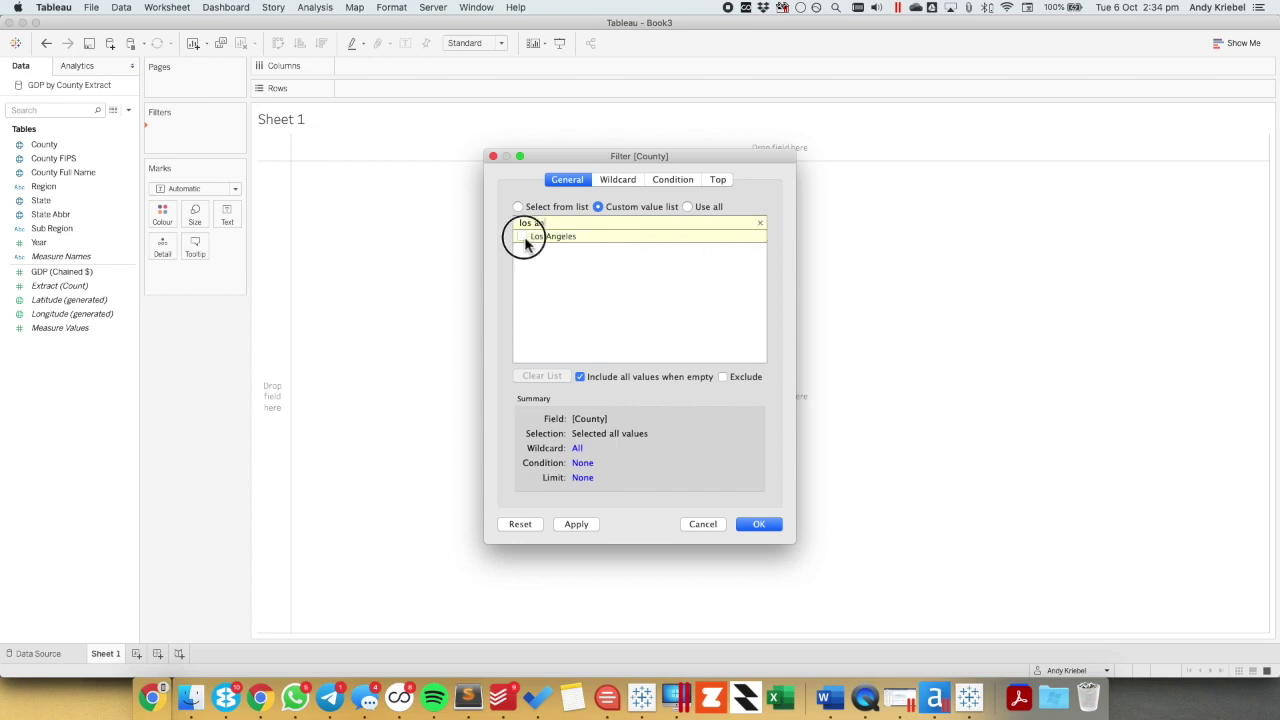
left_click(756, 526)
Build a table of SUM(GDP) by discrete Year, with years running down the rows.
left_click_drag(40, 242, 423, 65)
left_click(425, 66)
left_click(404, 219)
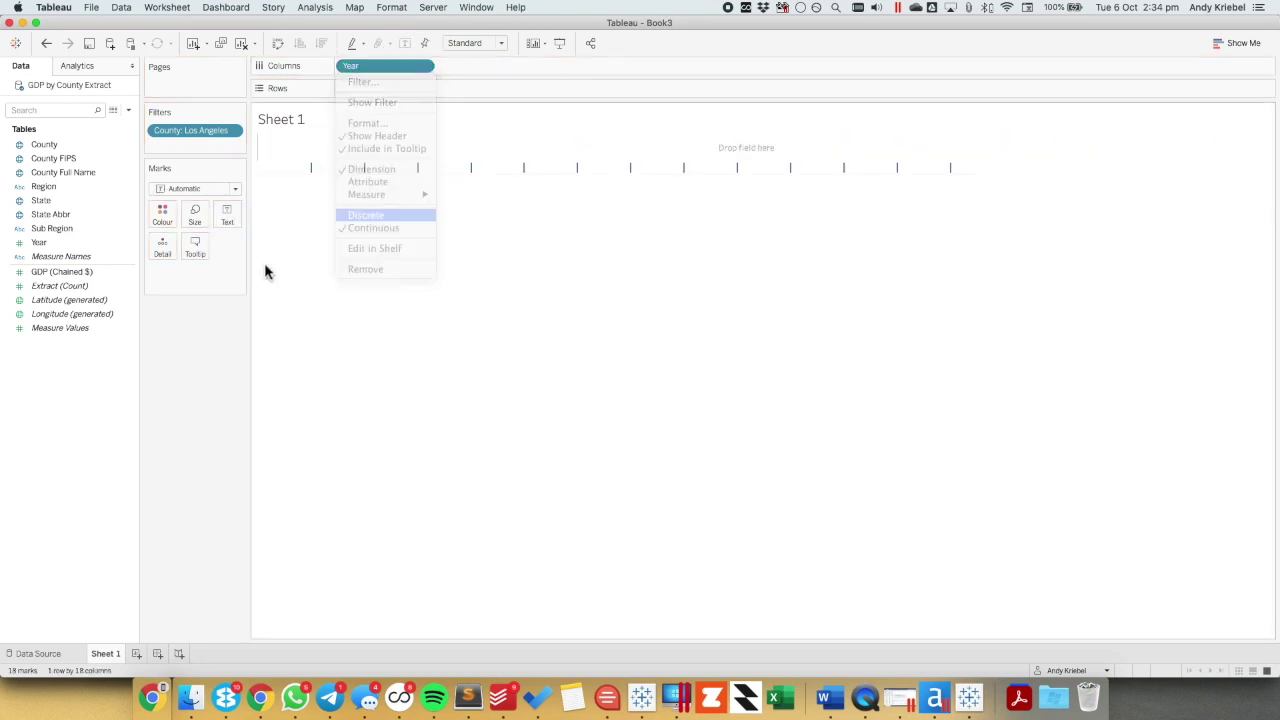
left_click_drag(85, 272, 228, 214)
left_click(278, 43)
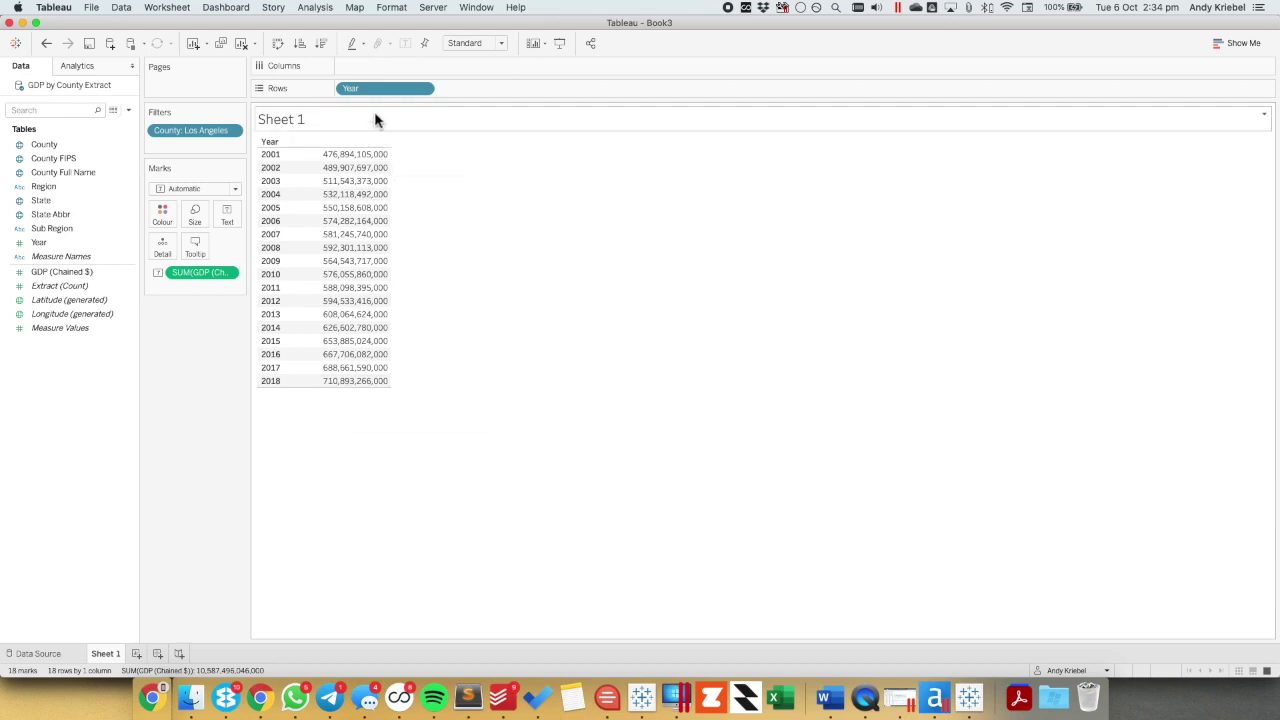
Remove Year from Rows so Los Angeles shows one GDP total of 10,587,496,046,000.
left_click_drag(367, 86, 185, 385)
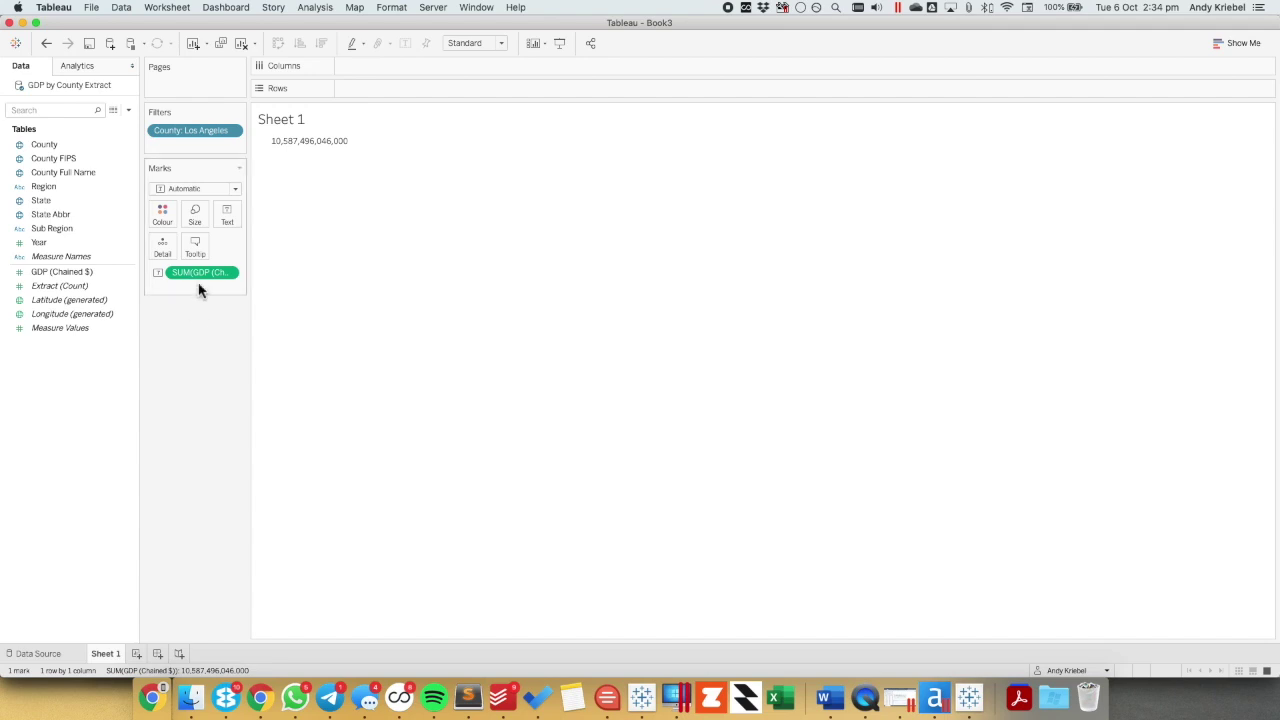
Set GDP (Chained $)'s default number format to custom, 1 decimal, Billions, $ prefix.
right_click(86, 279)
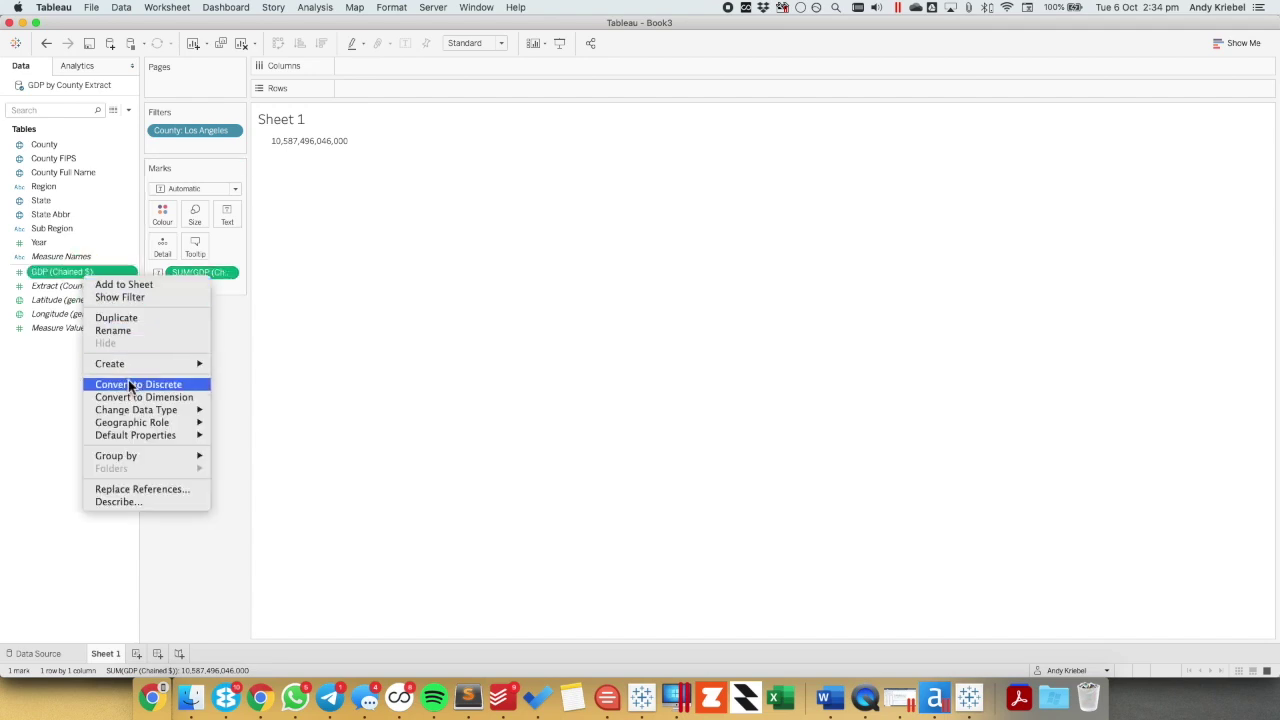
left_click(58, 278)
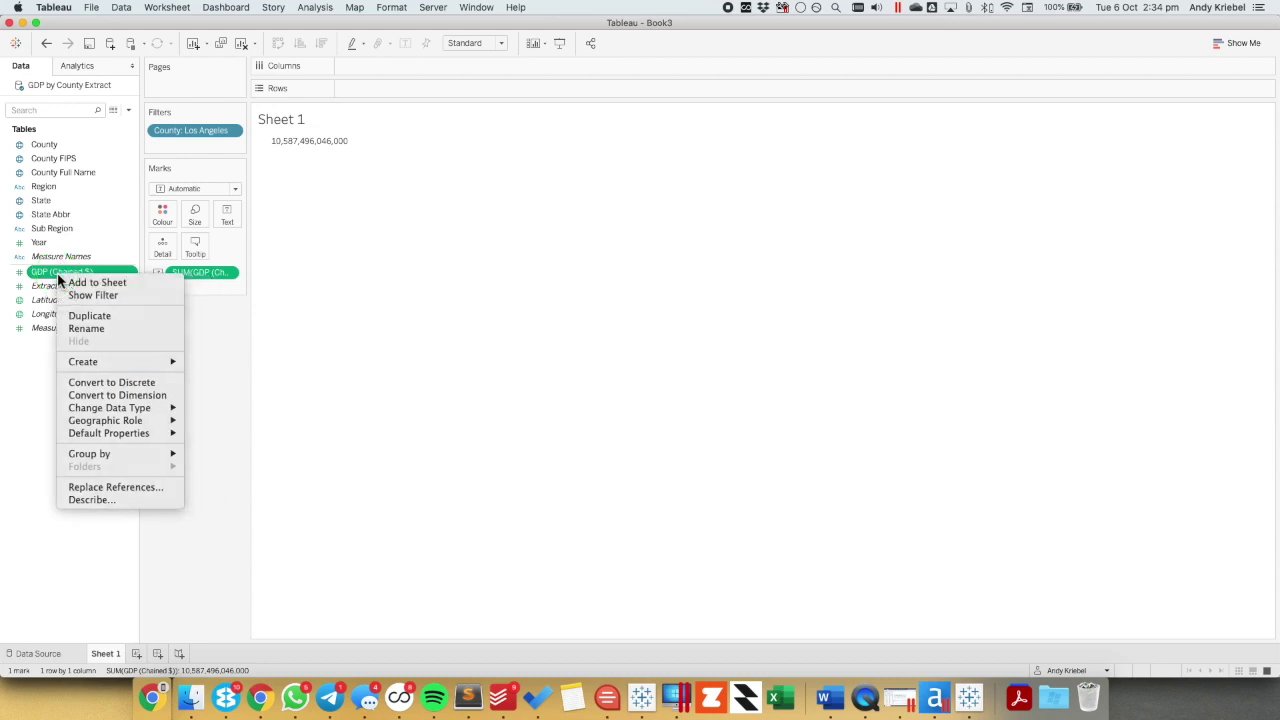
mouse_move(155, 441)
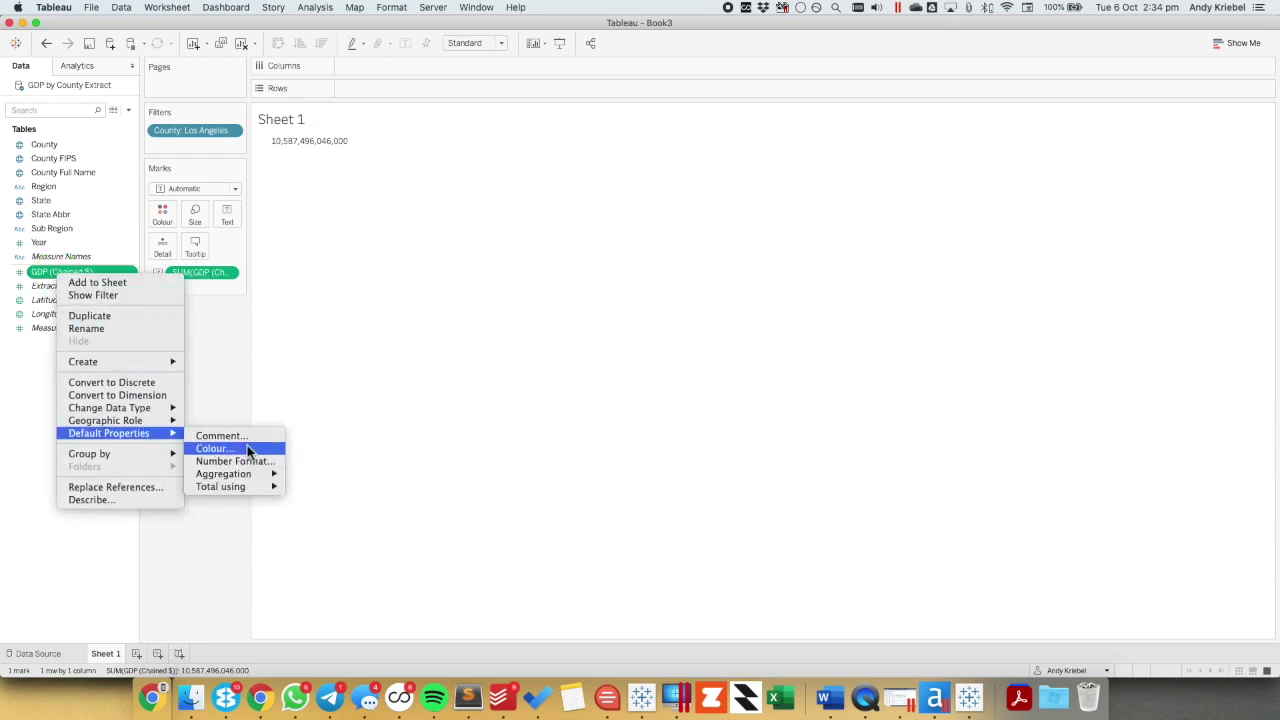
left_click(247, 462)
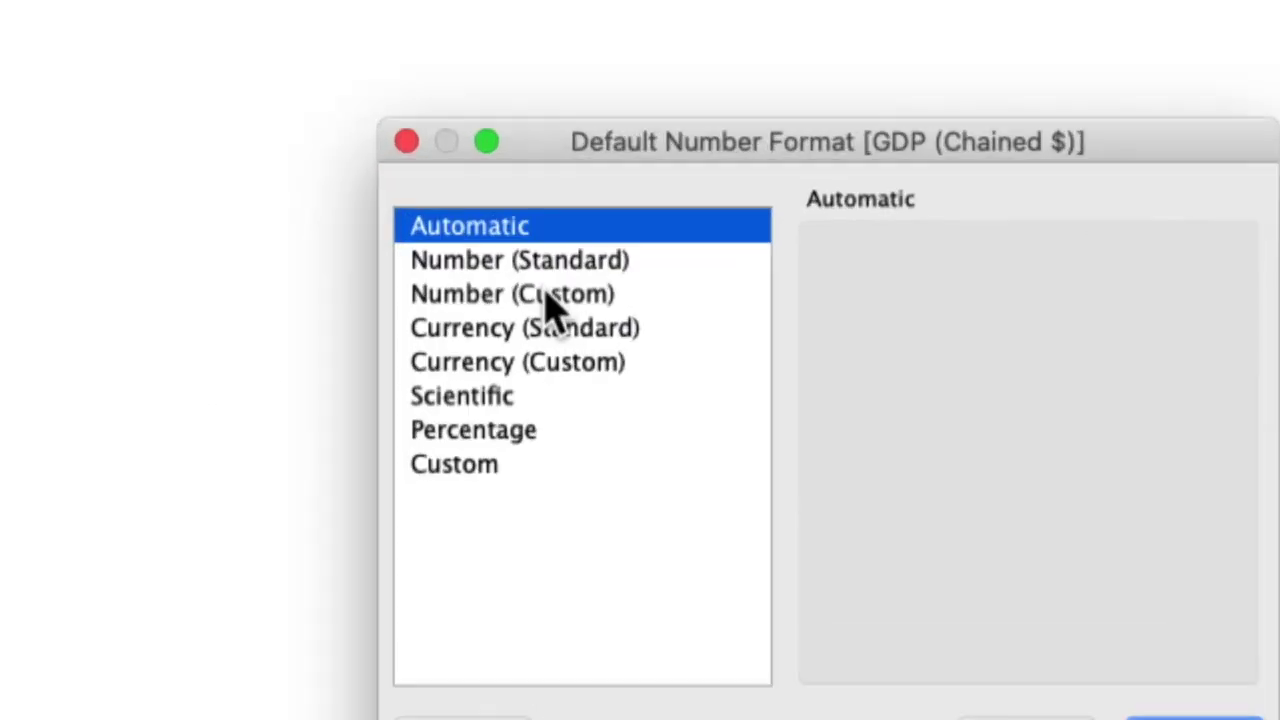
left_click(547, 295)
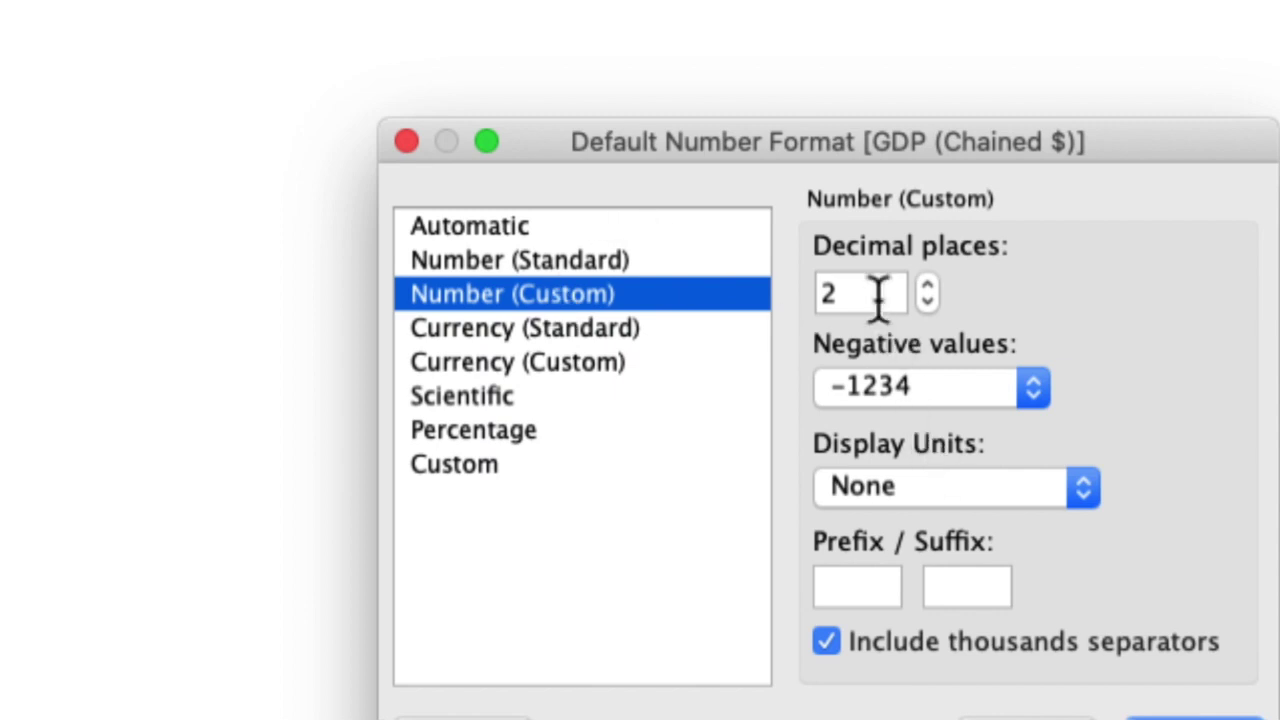
left_click(927, 300)
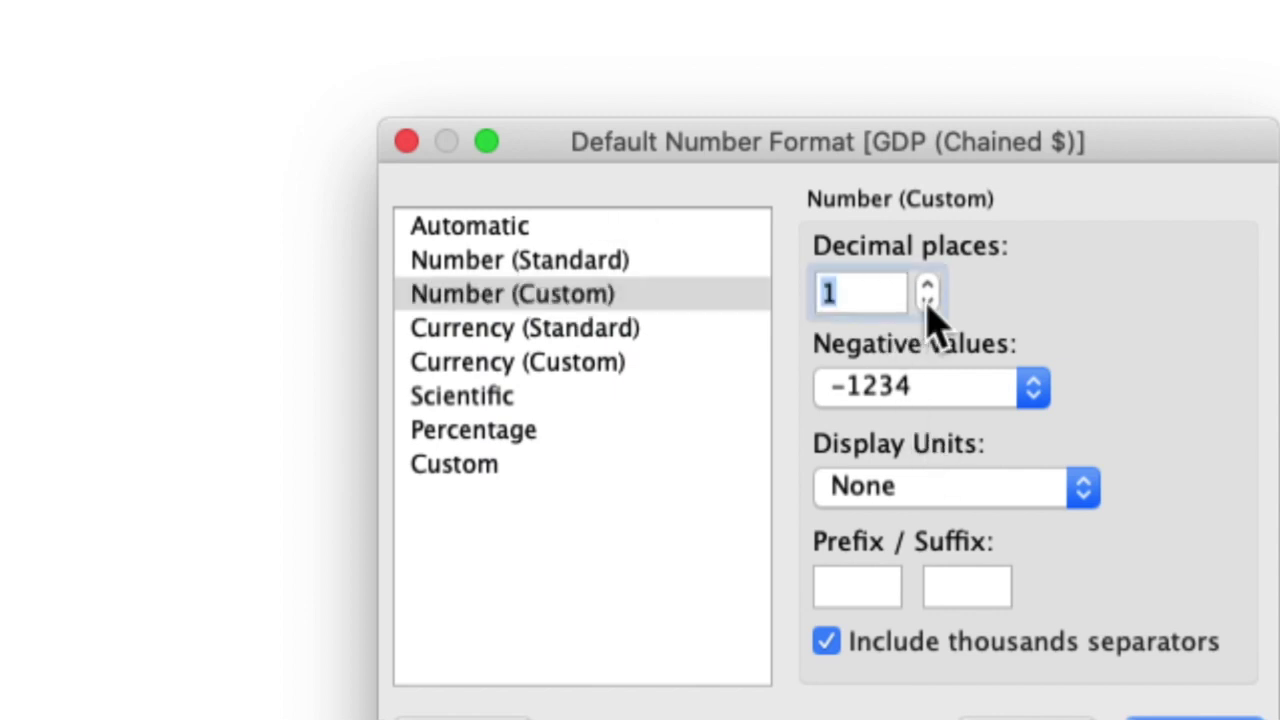
left_click(898, 488)
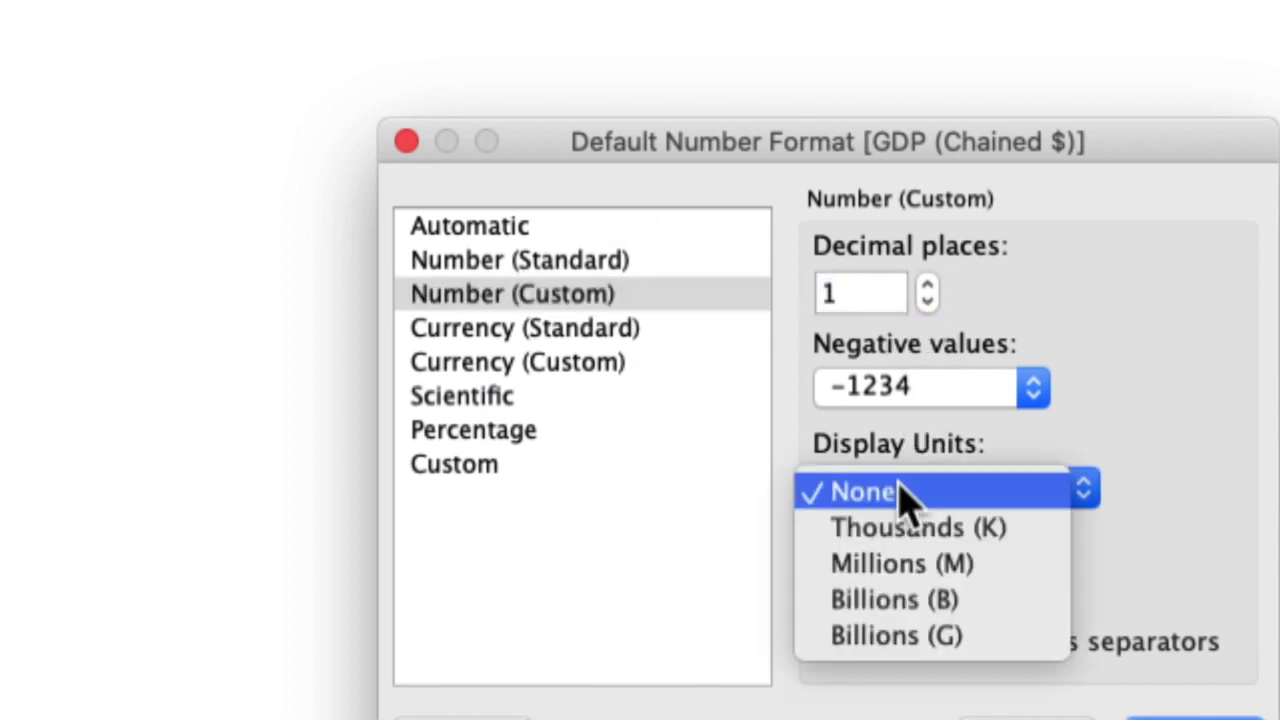
left_click(905, 600)
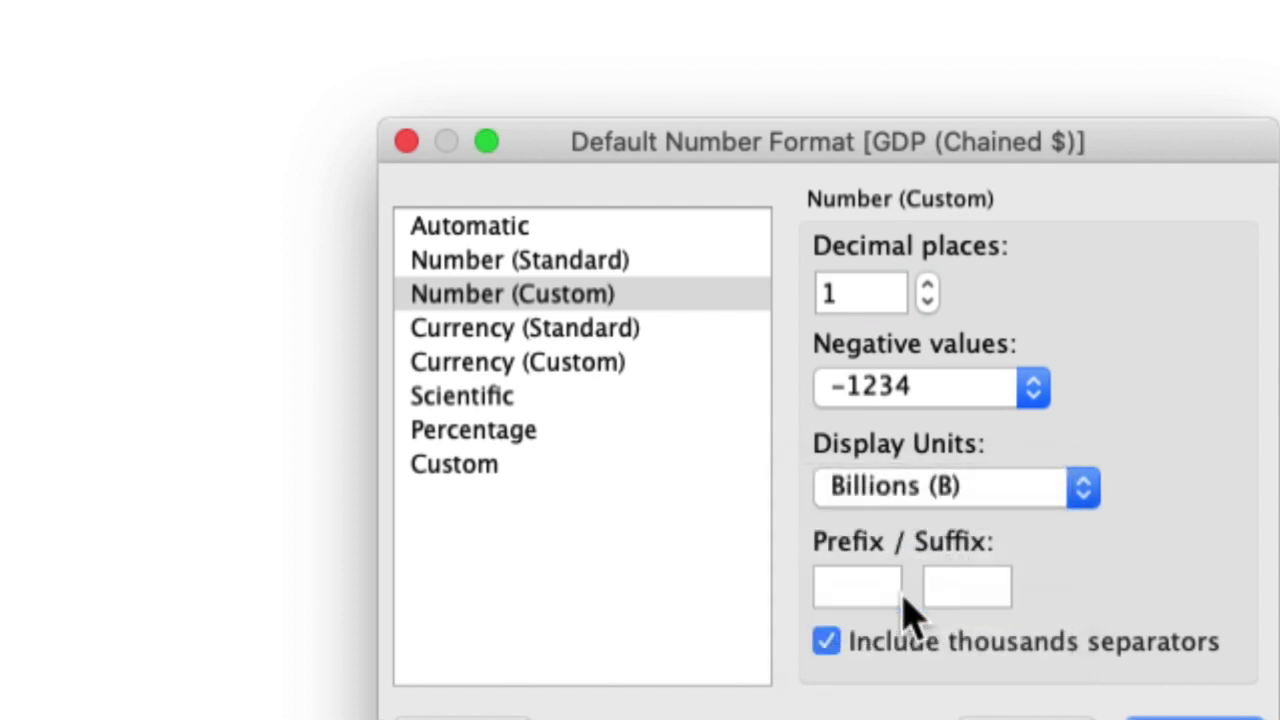
left_click(871, 590)
type("$")
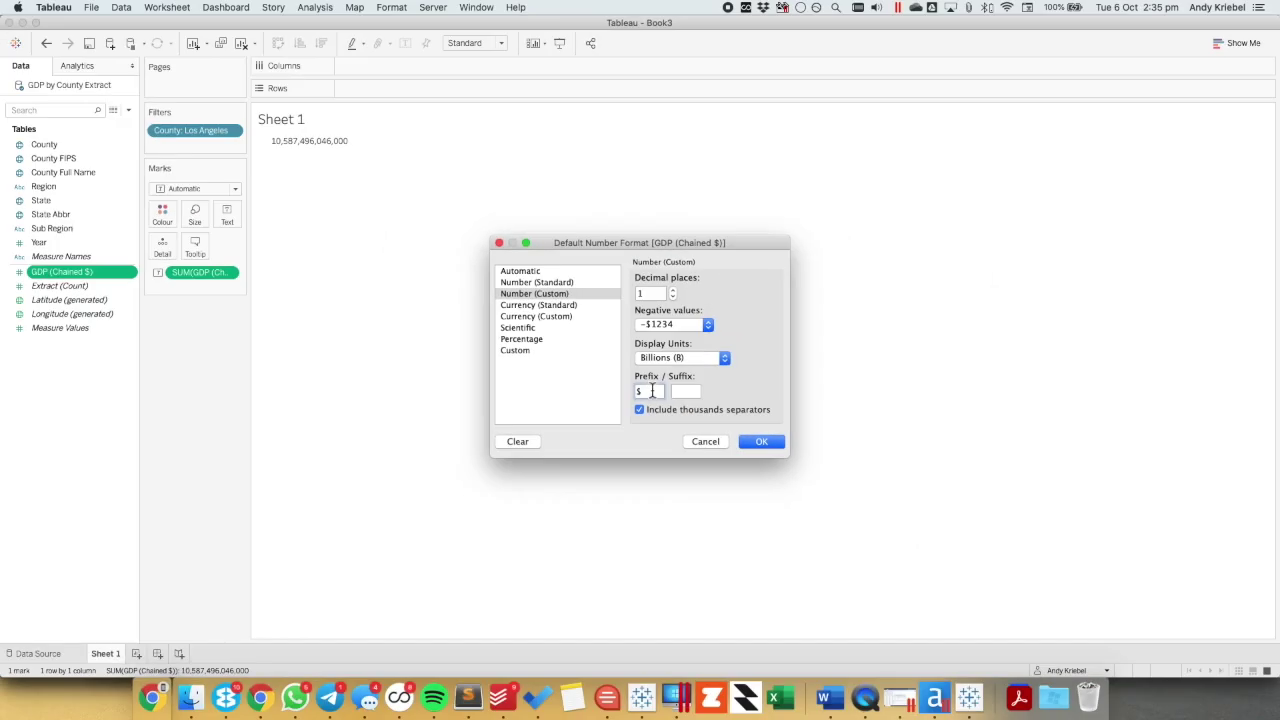
left_click(757, 443)
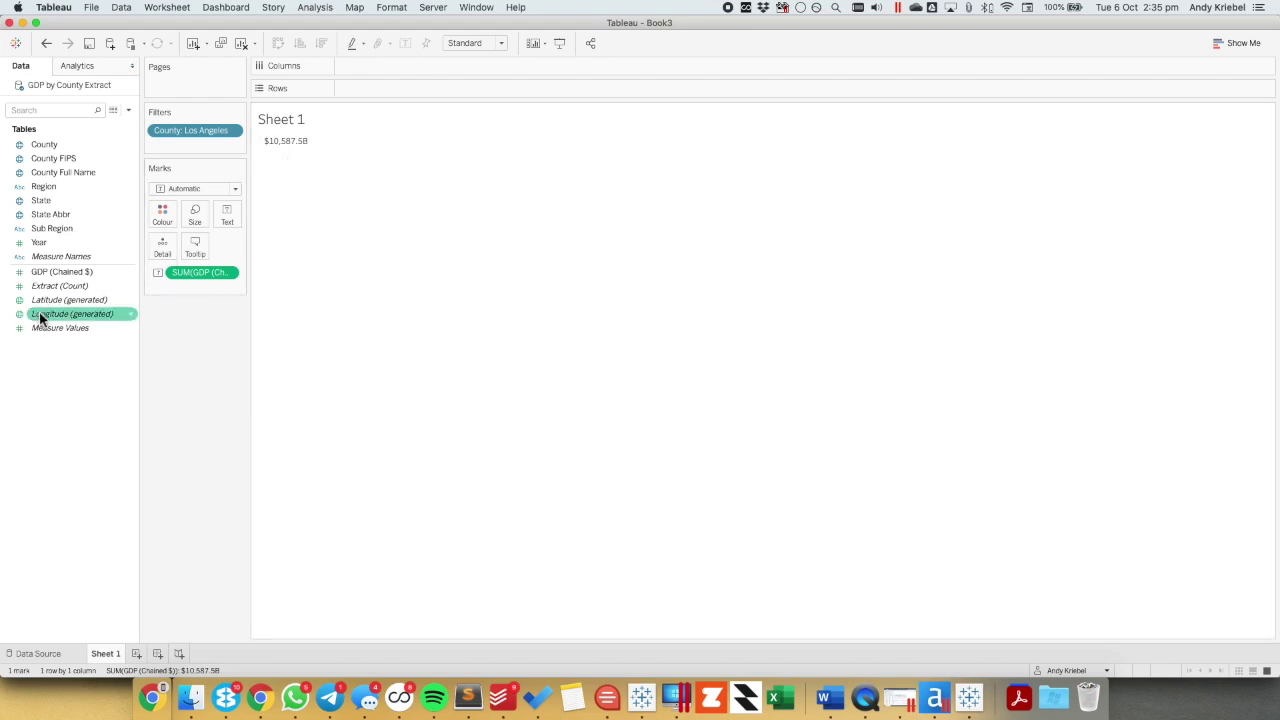
right_click(58, 273)
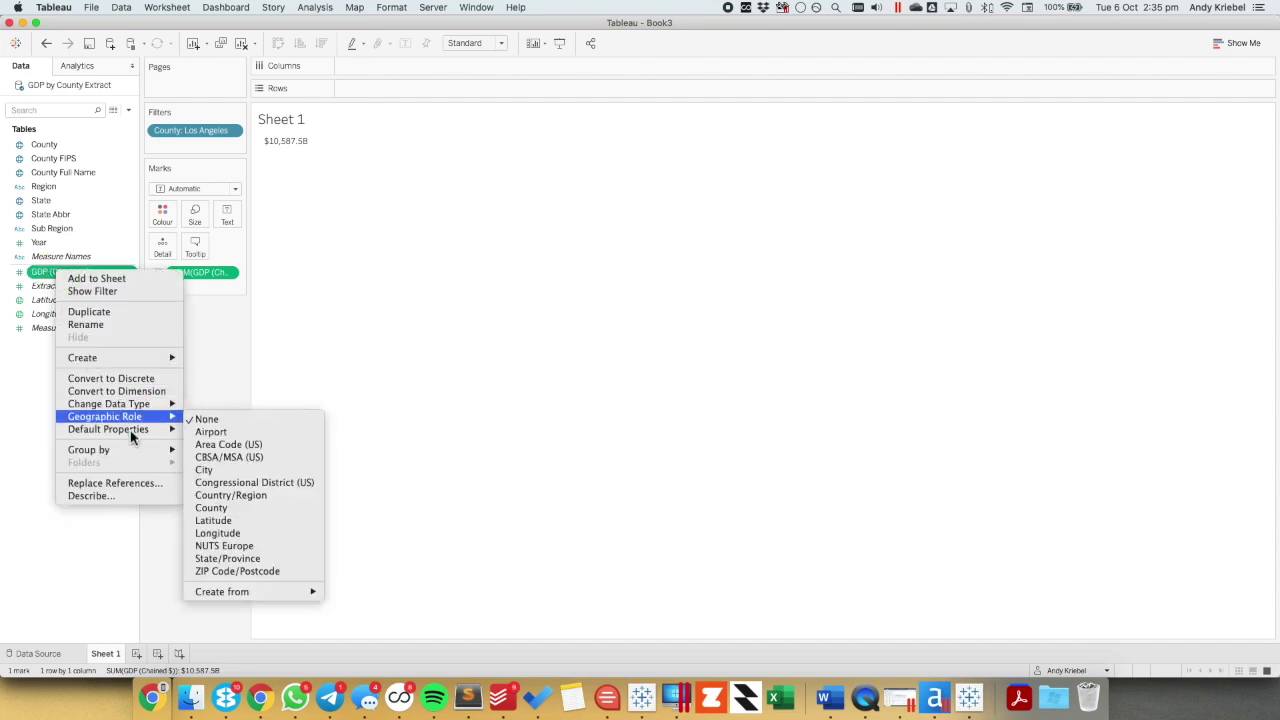
Reopen GDP's default number format and switch it to a custom format string.
mouse_move(133, 432)
left_click(236, 457)
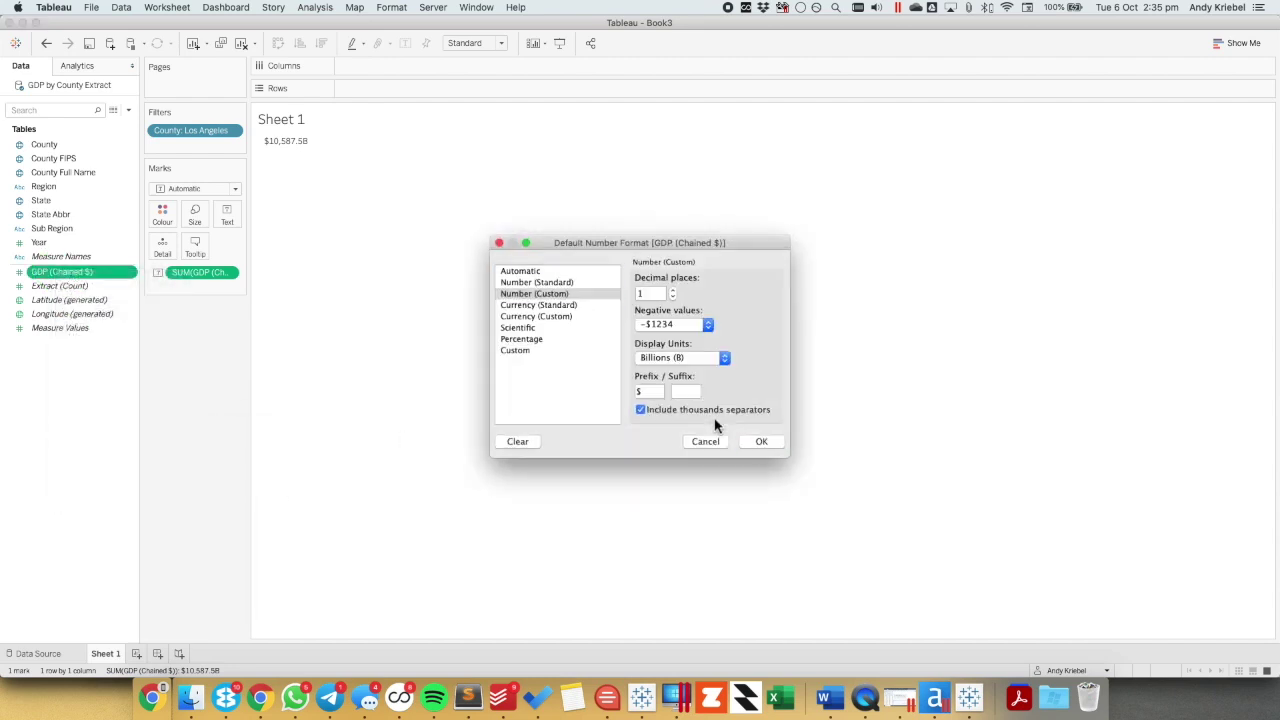
left_click(707, 362)
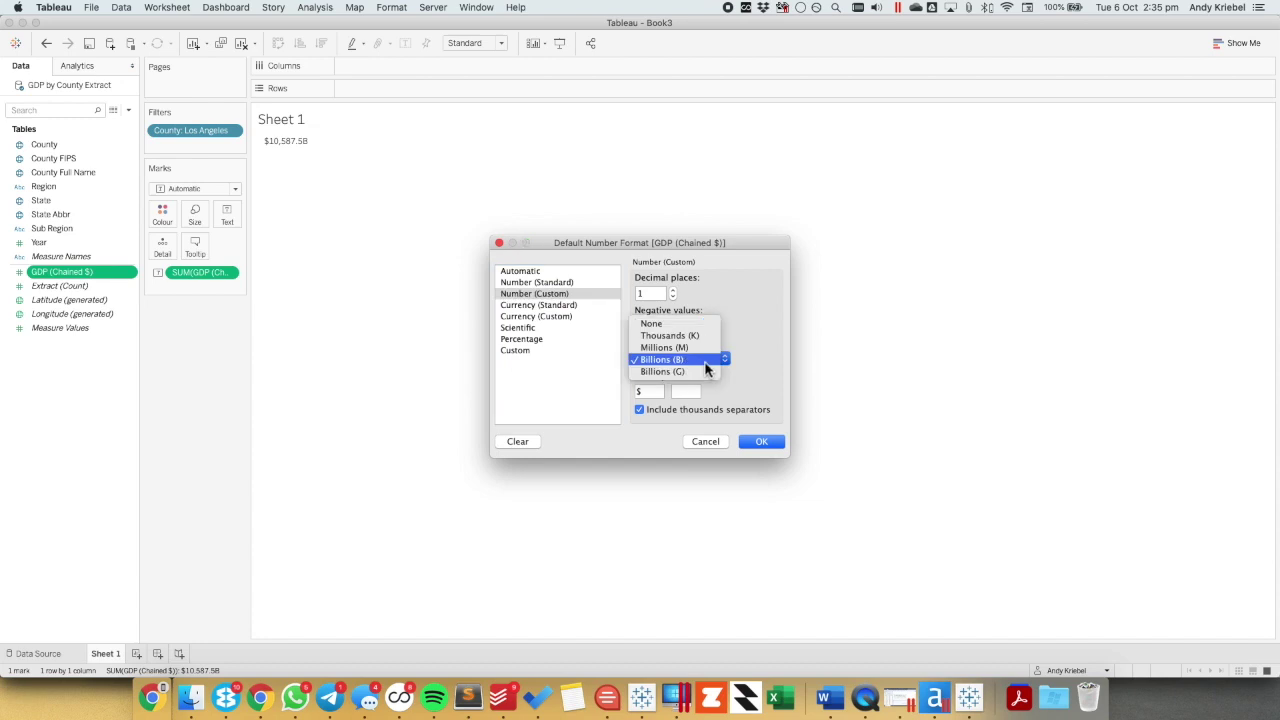
left_click(703, 361)
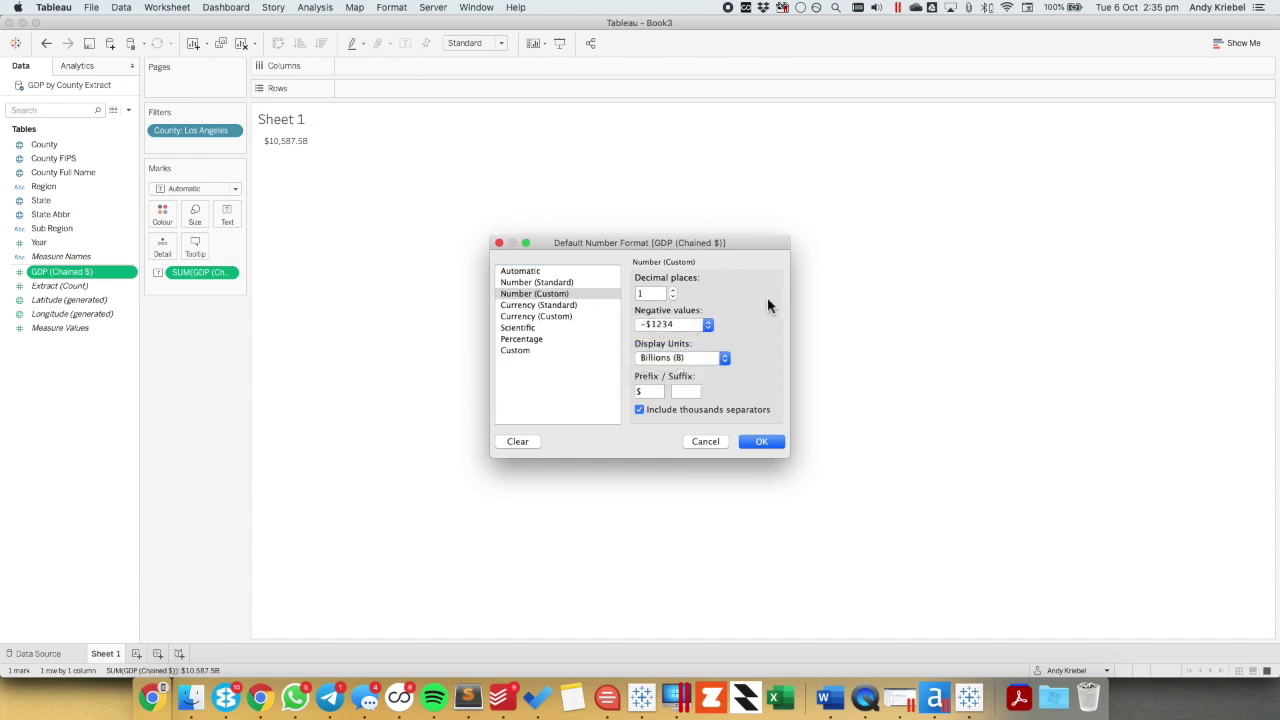
left_click(519, 351)
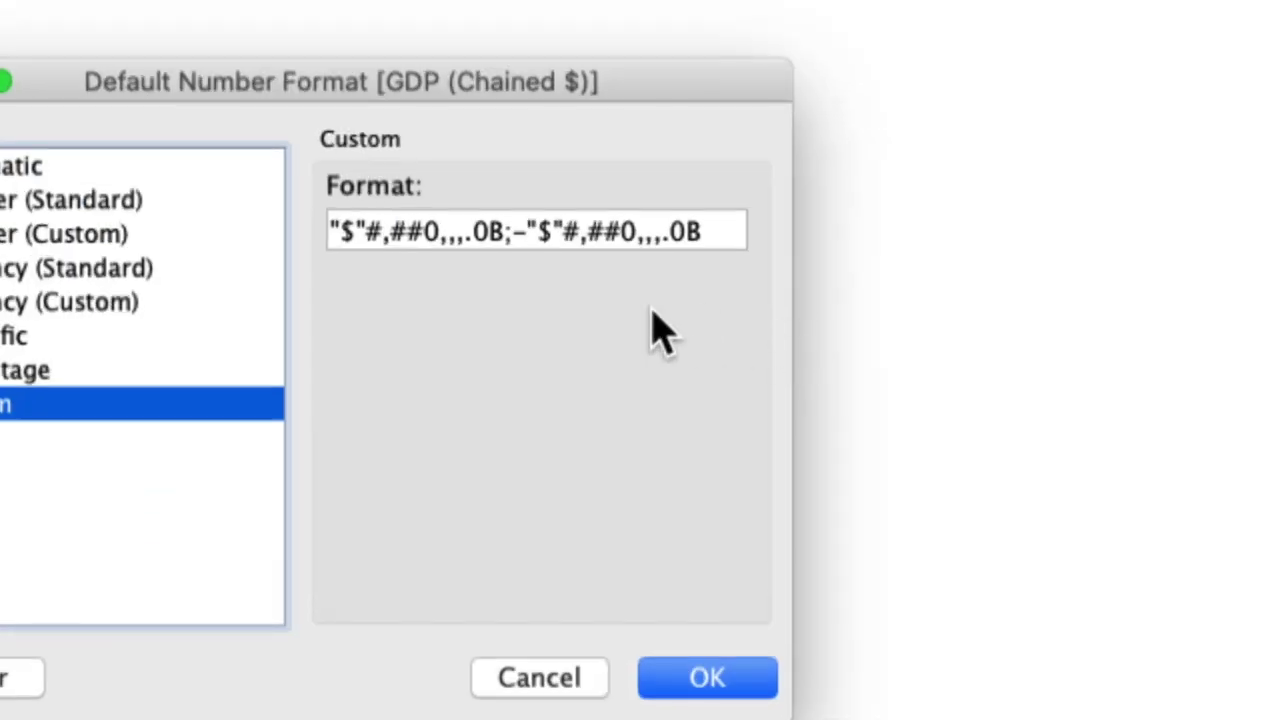
left_click(487, 232)
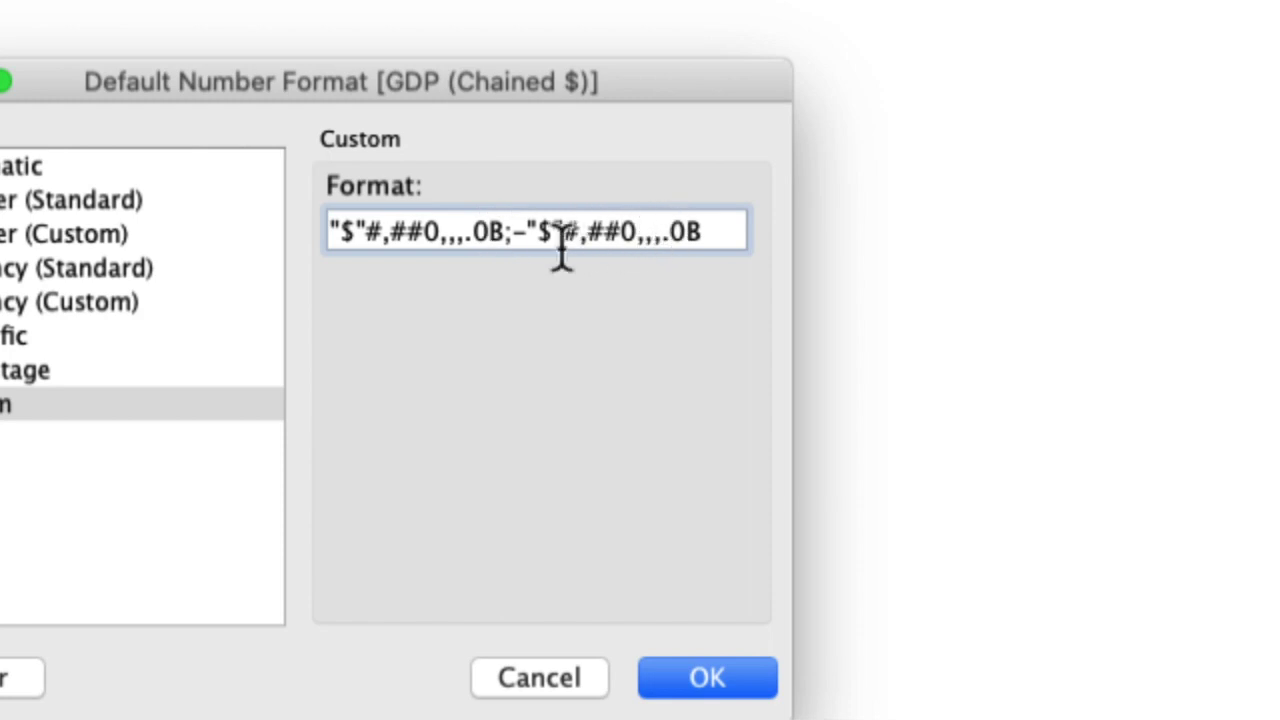
Add a comma to each format section and replace B with T, giving $10.6T.
left_click_drag(440, 235, 465, 236)
left_click(457, 236)
type(",")
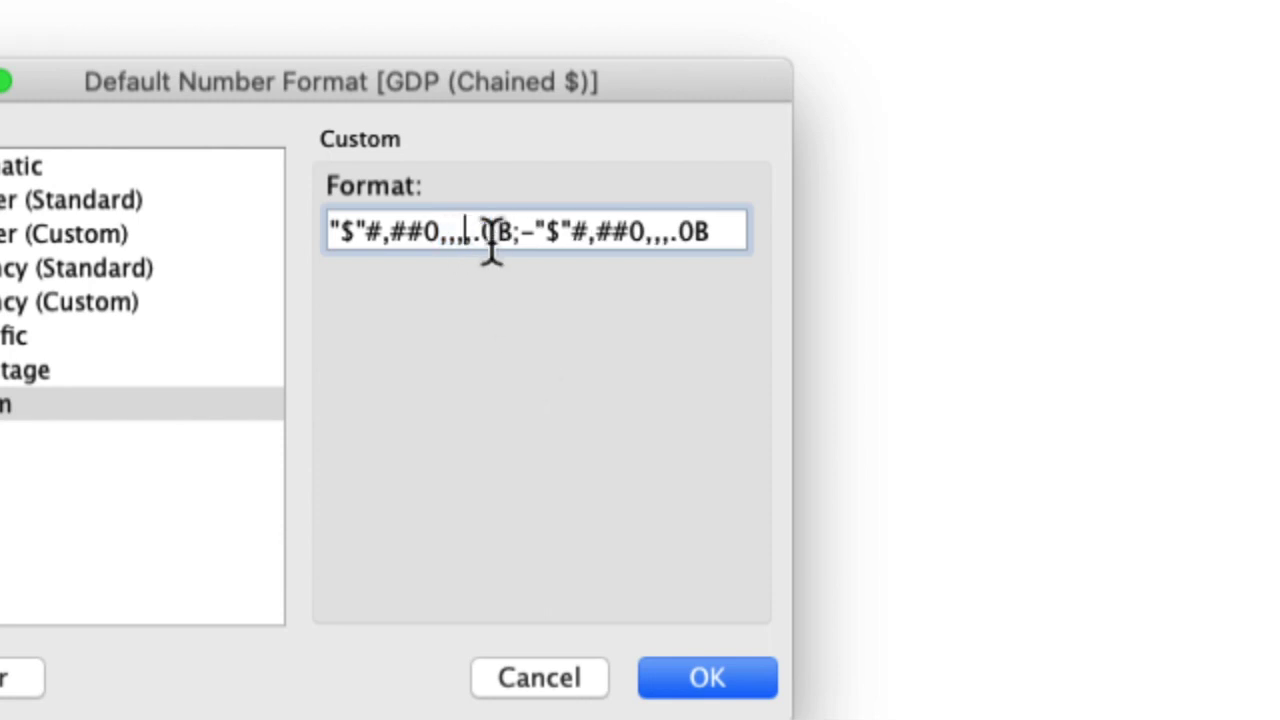
left_click(662, 234)
type(",")
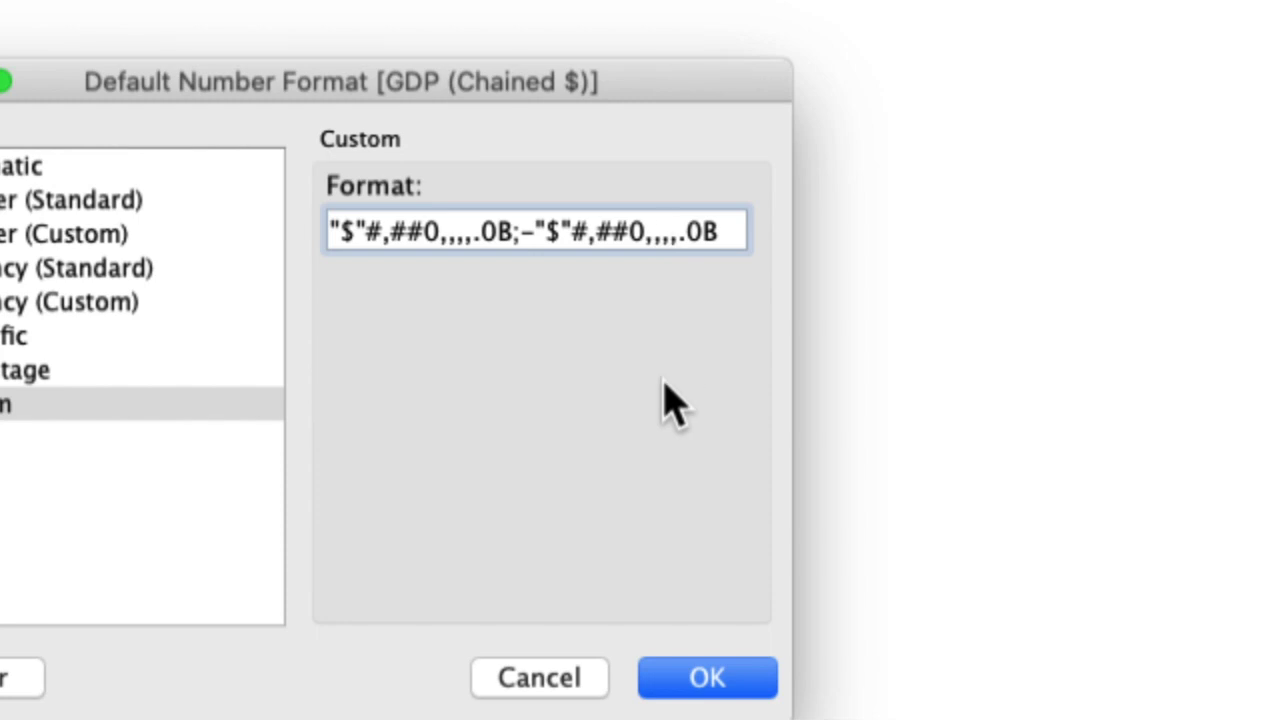
left_click(510, 236)
key("BackSpace")
type("T")
left_click(718, 236)
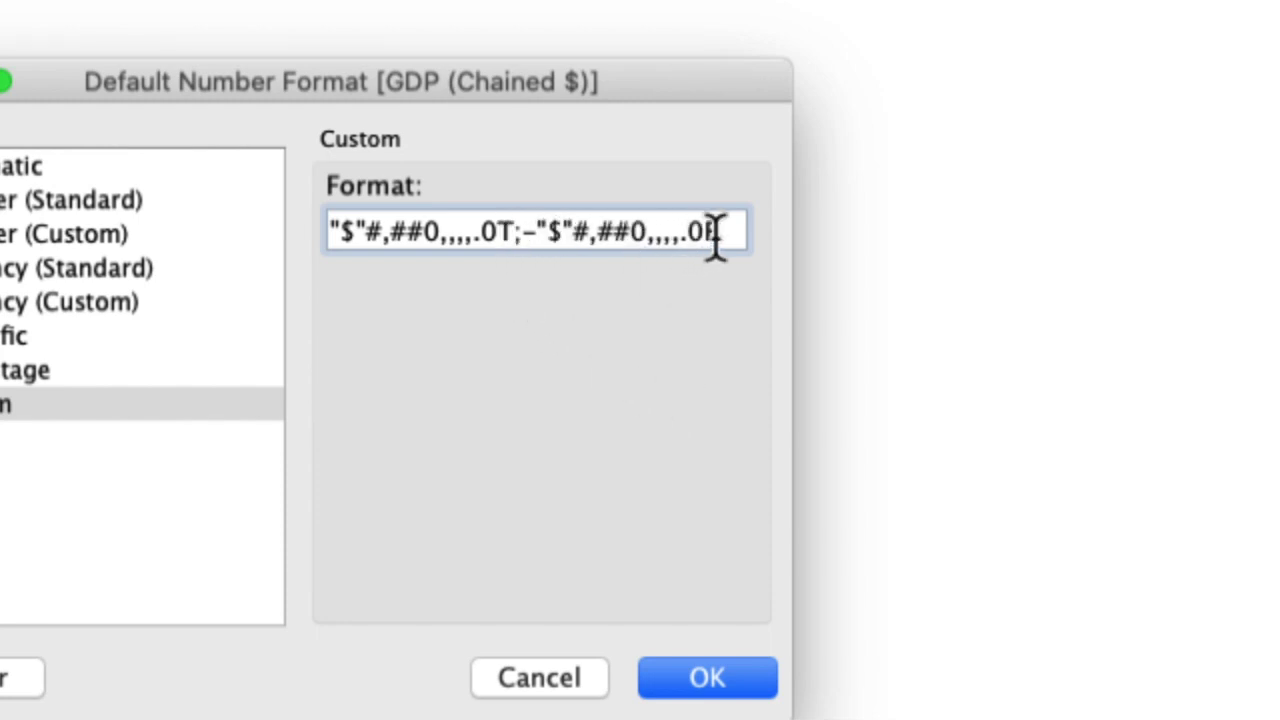
key("BackSpace")
type("T")
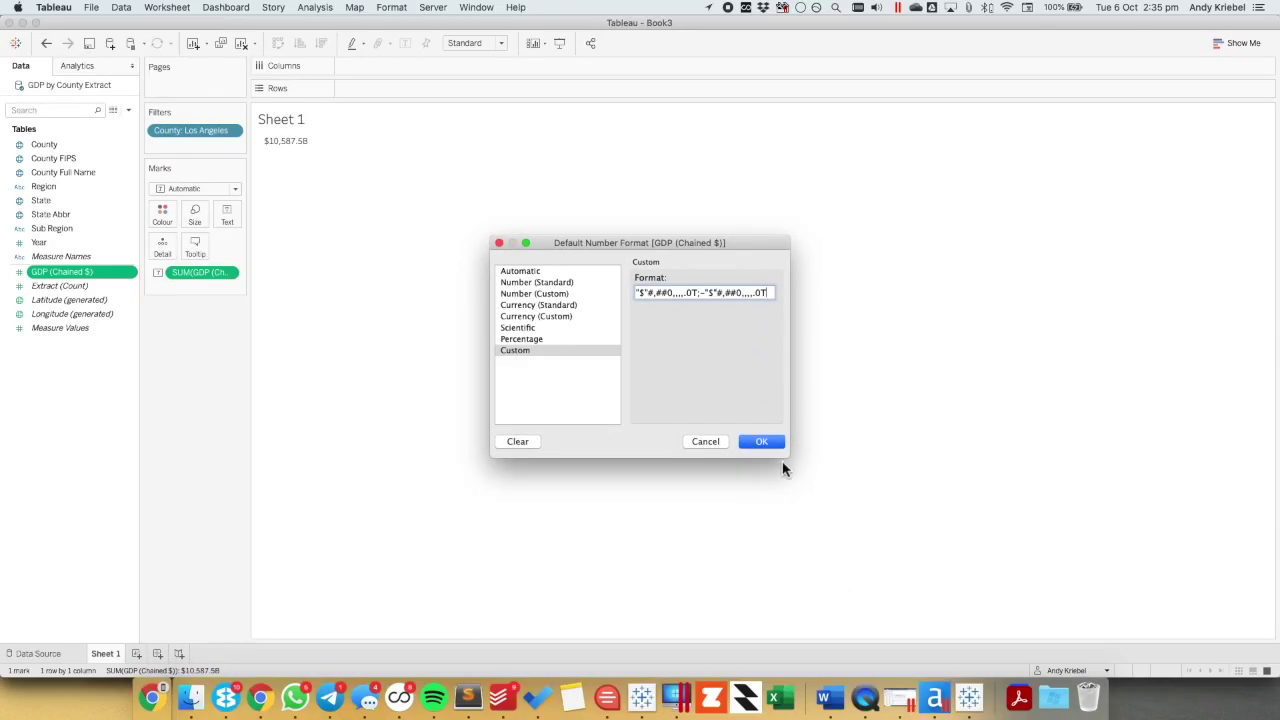
left_click(762, 442)
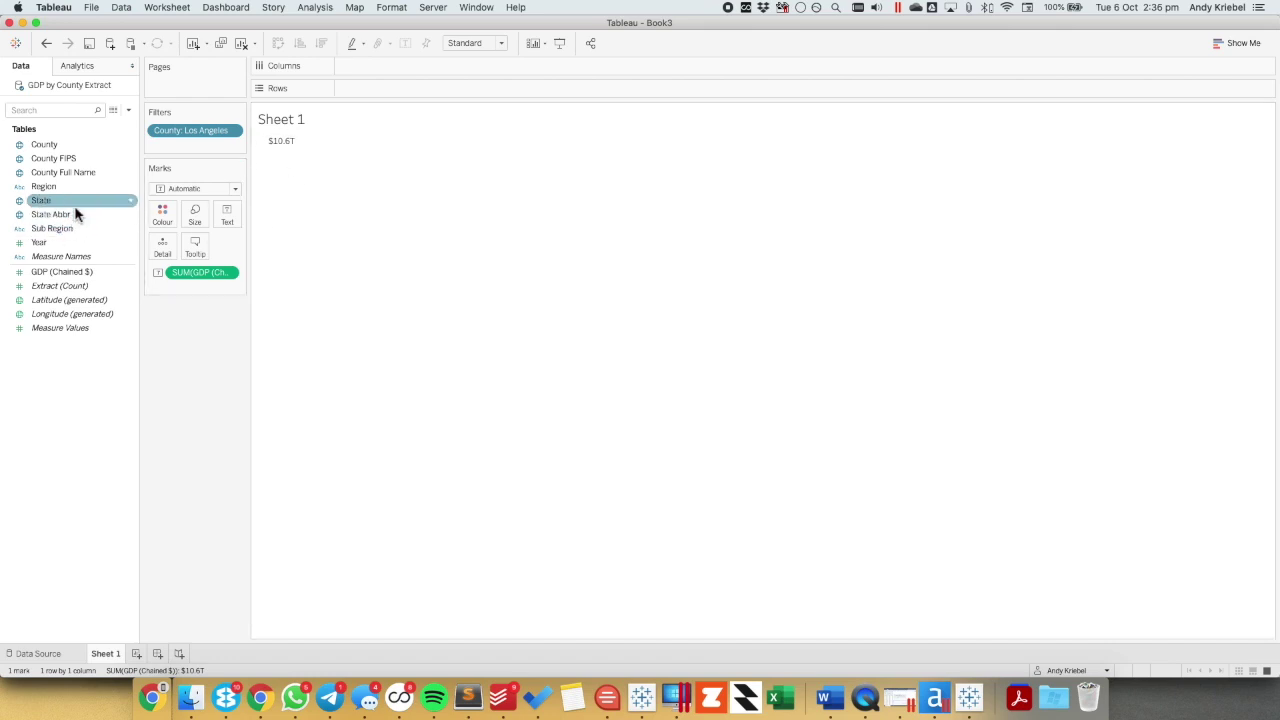
On a new sheet, list states by SUM(GDP) sorted descending, California $38.6T to Vermont $0.5T.
left_click(137, 654)
left_click_drag(50, 214, 362, 100)
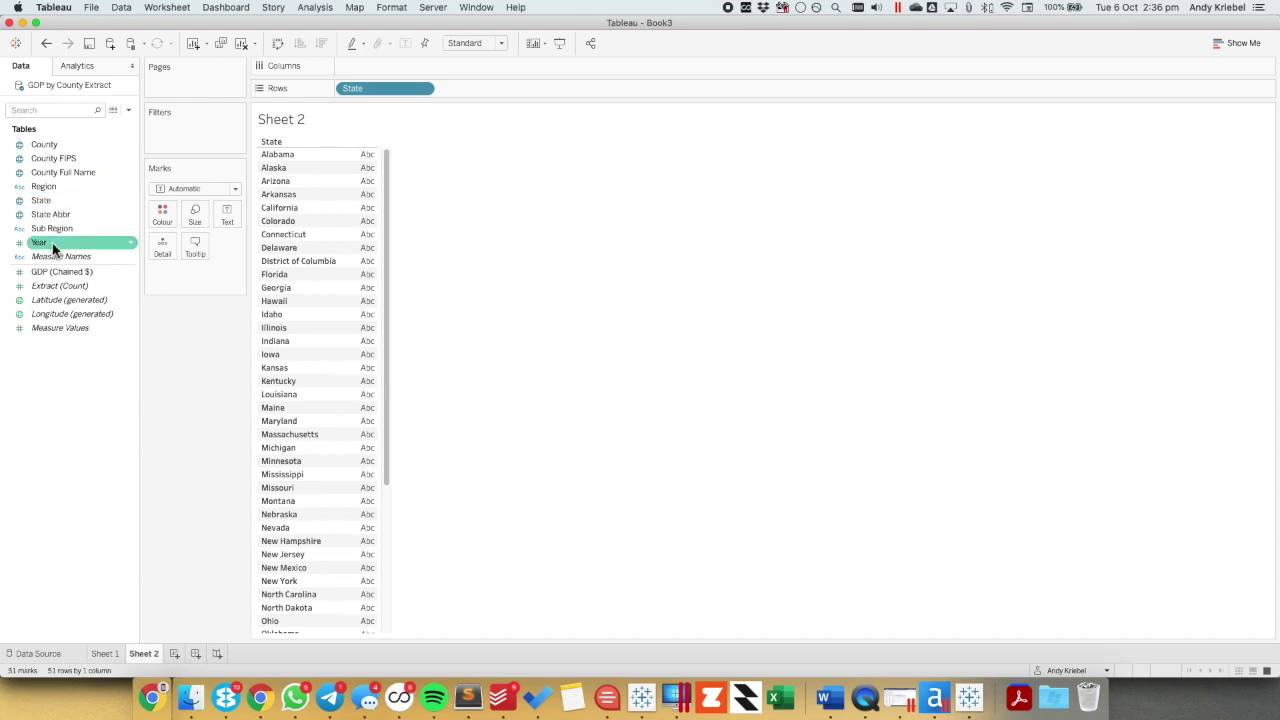
left_click_drag(57, 272, 229, 217)
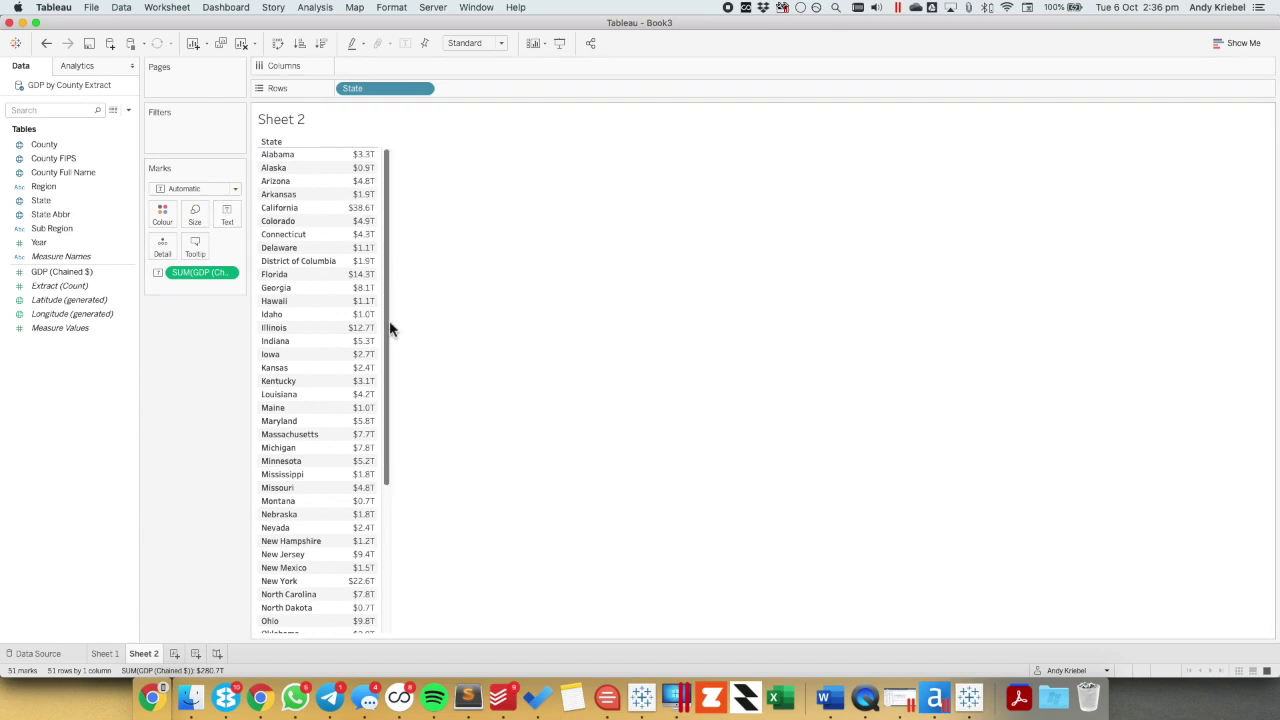
left_click(322, 43)
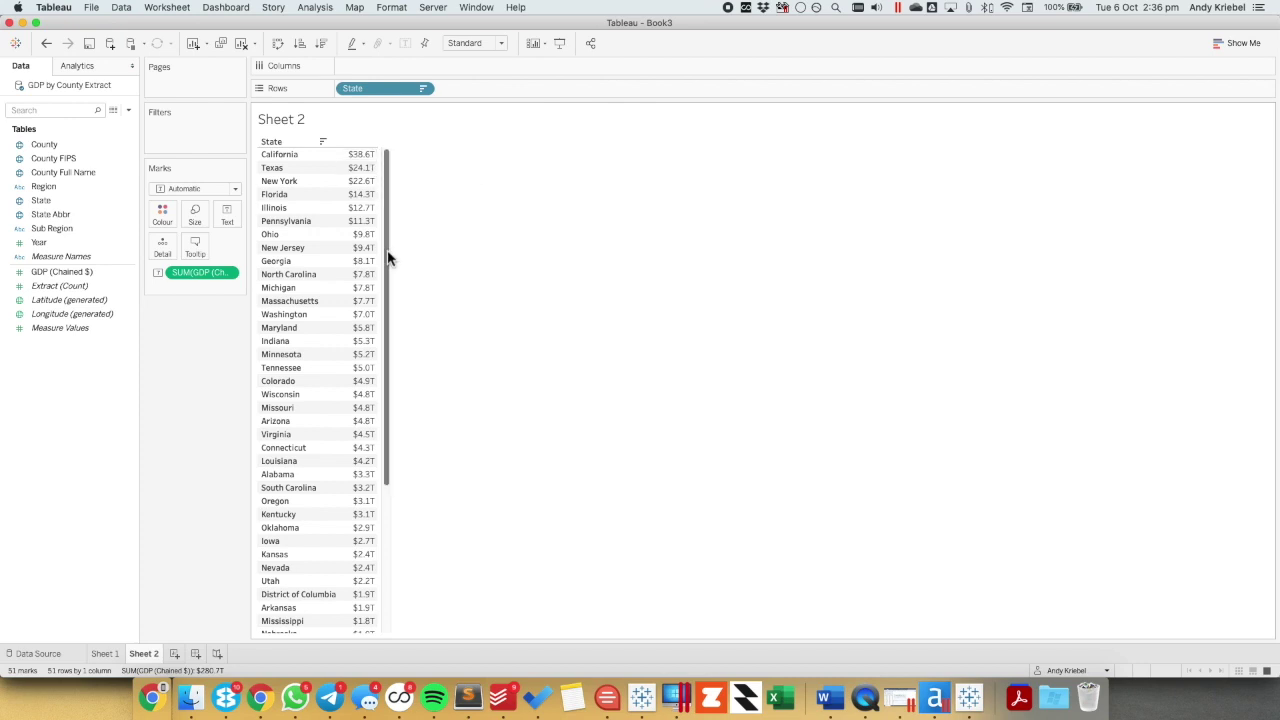
left_click_drag(389, 257, 385, 580)
mouse_move(370, 634)
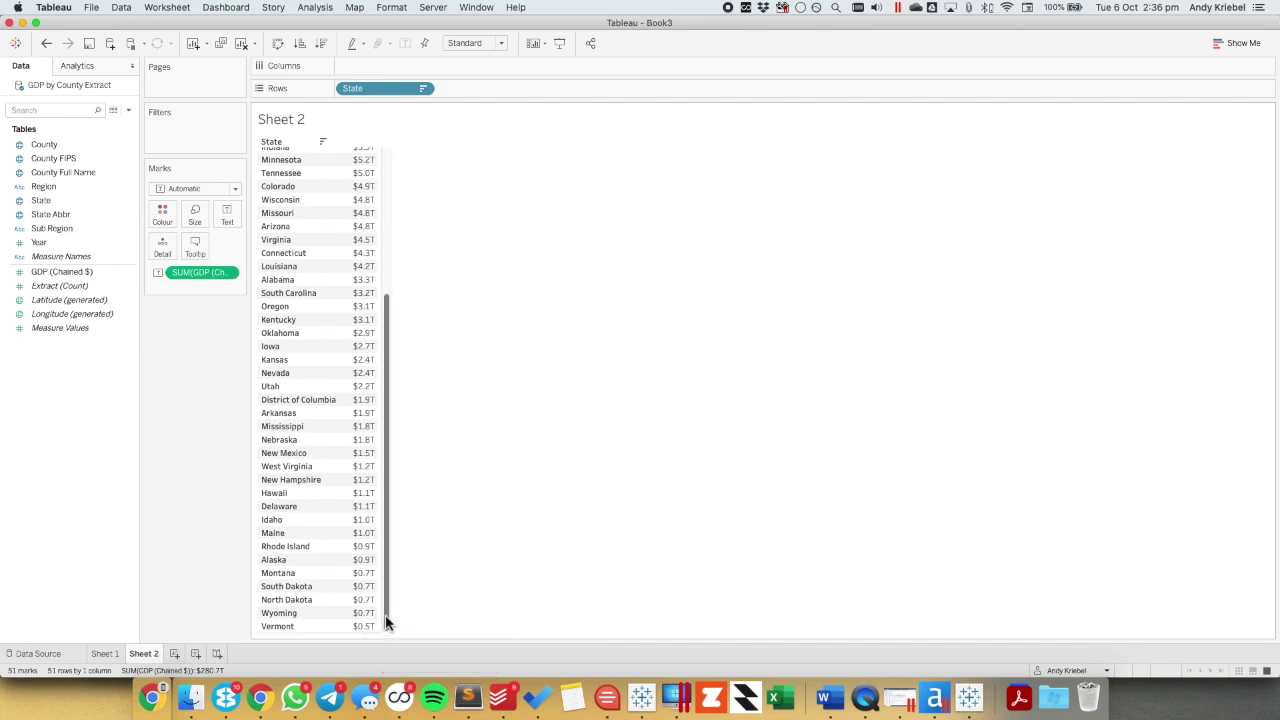
left_click_drag(386, 620, 371, 251)
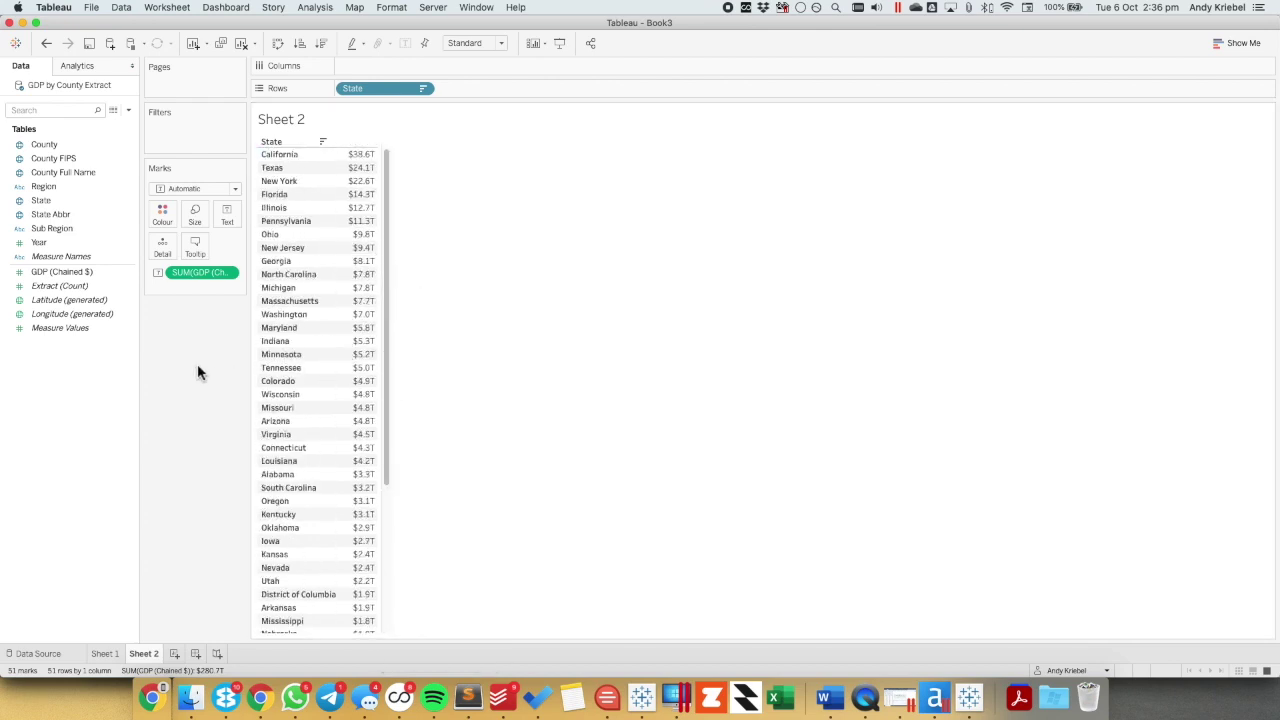
Format SUM(GDP) as custom number, 1 decimal, Billions, with a $ prefix.
right_click(204, 274)
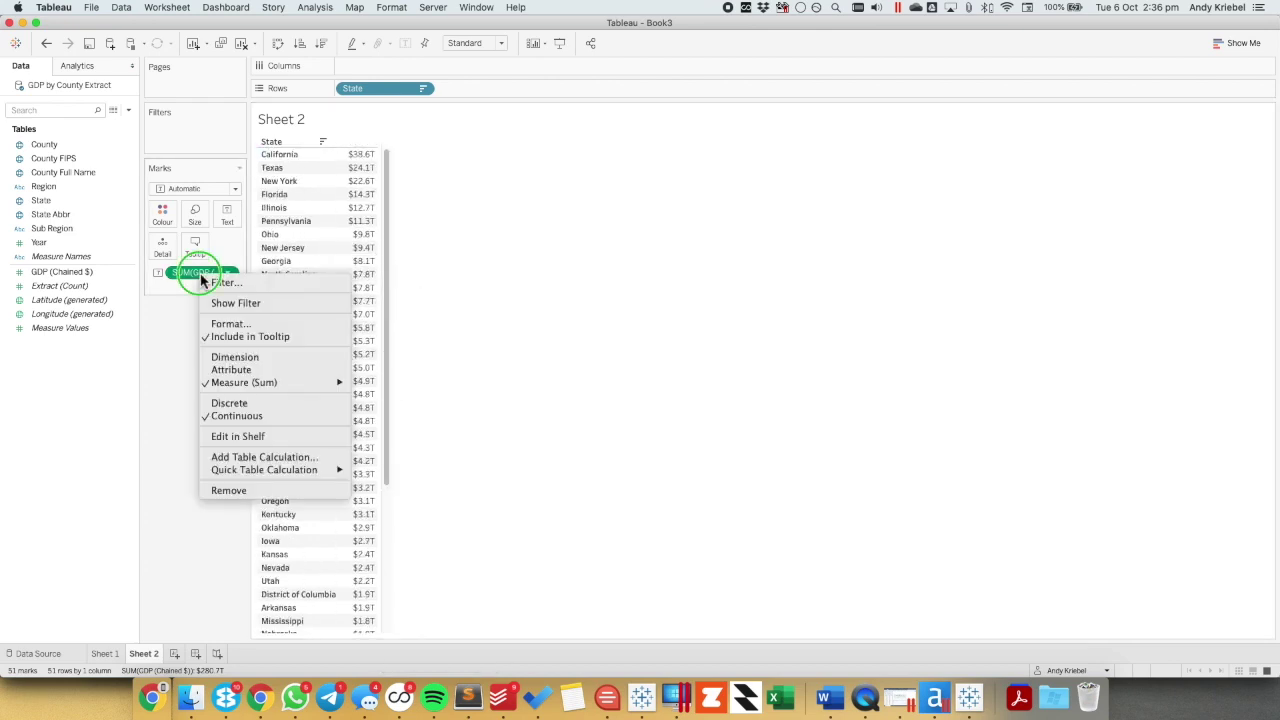
left_click(228, 324)
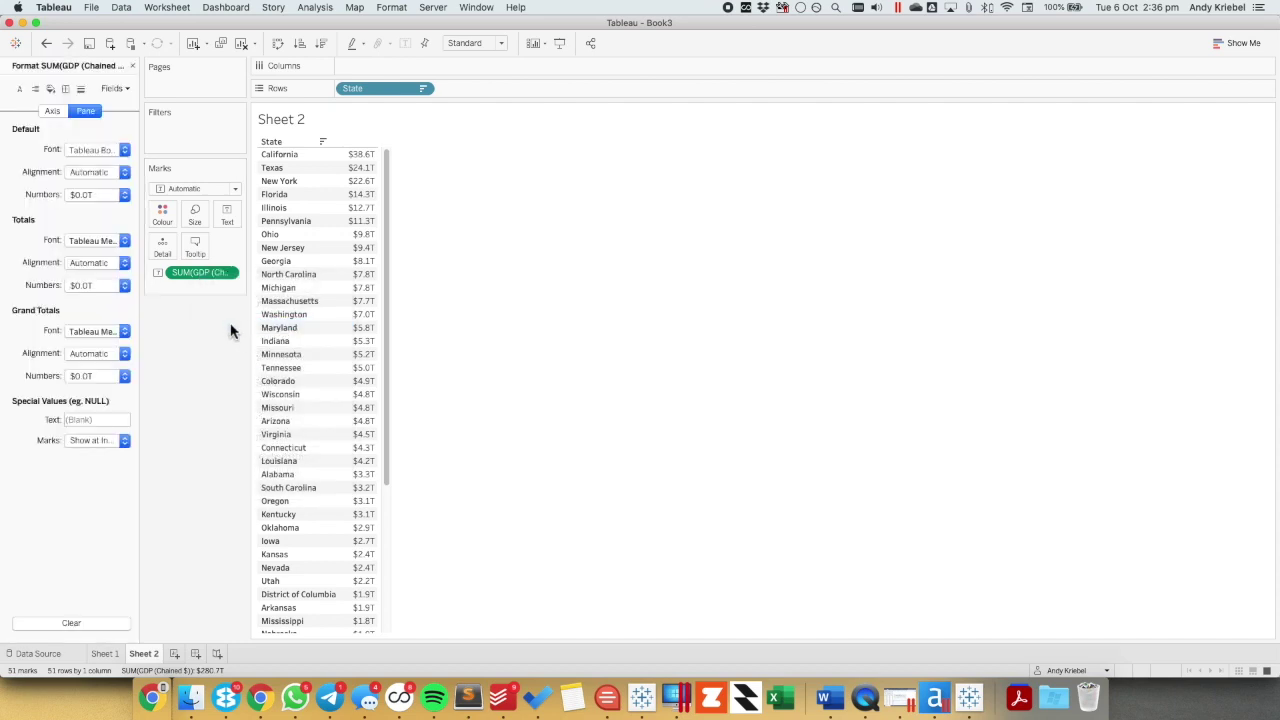
left_click(90, 198)
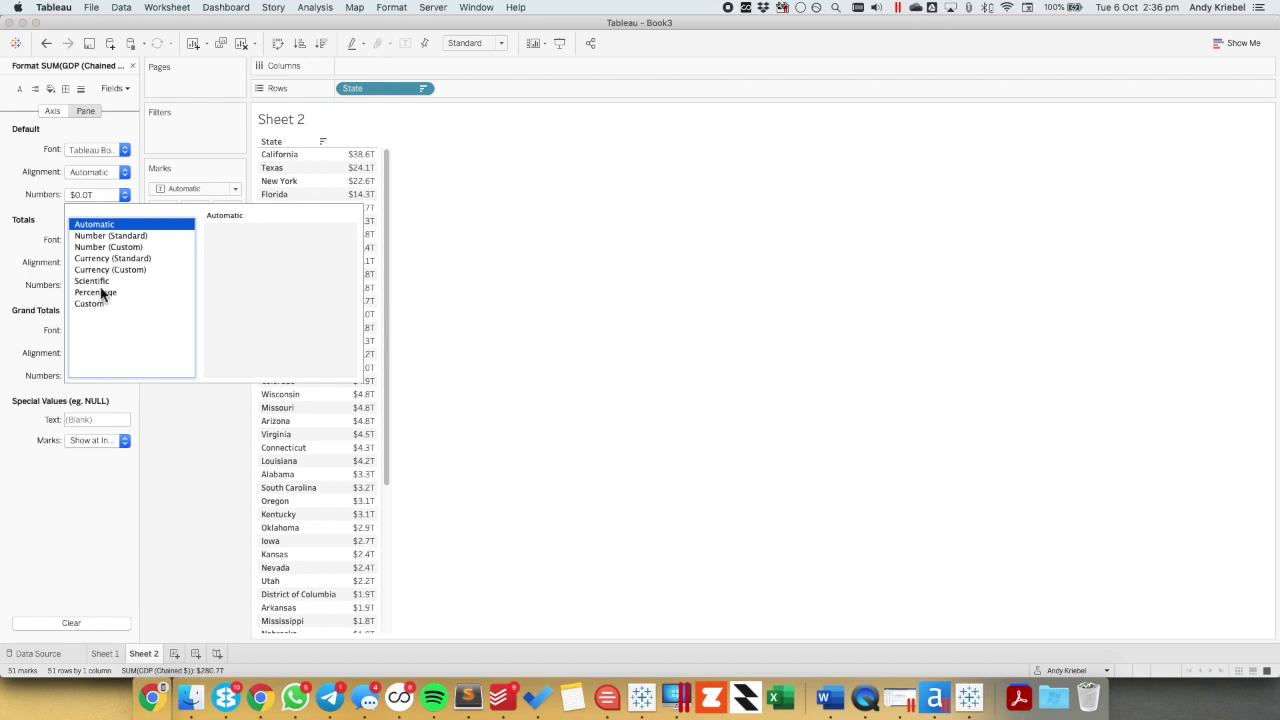
left_click(106, 247)
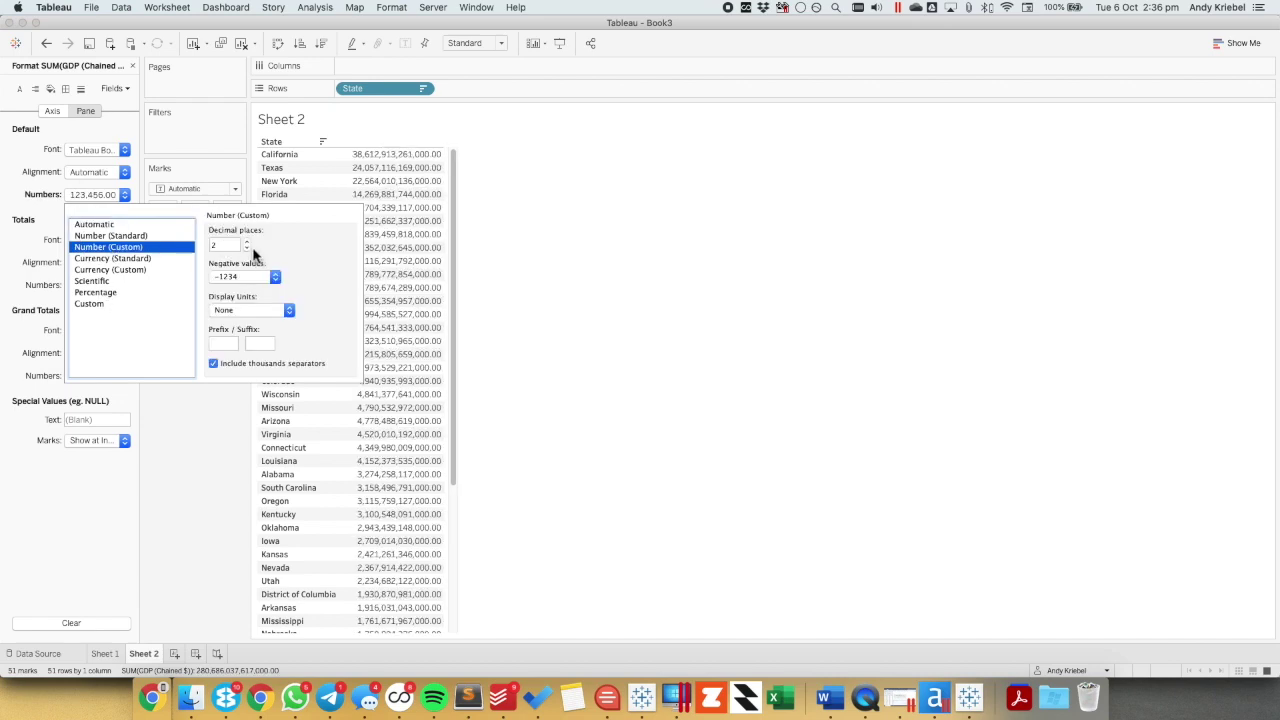
left_click(246, 248)
left_click(229, 312)
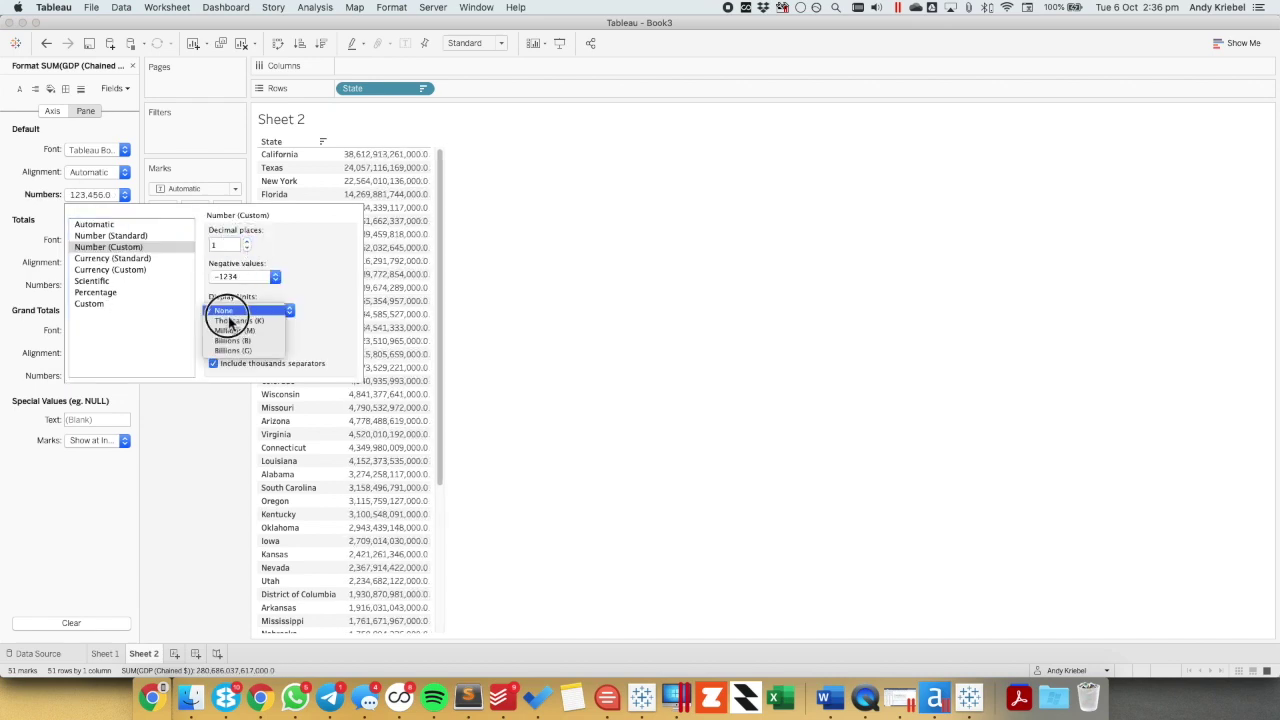
left_click(233, 341)
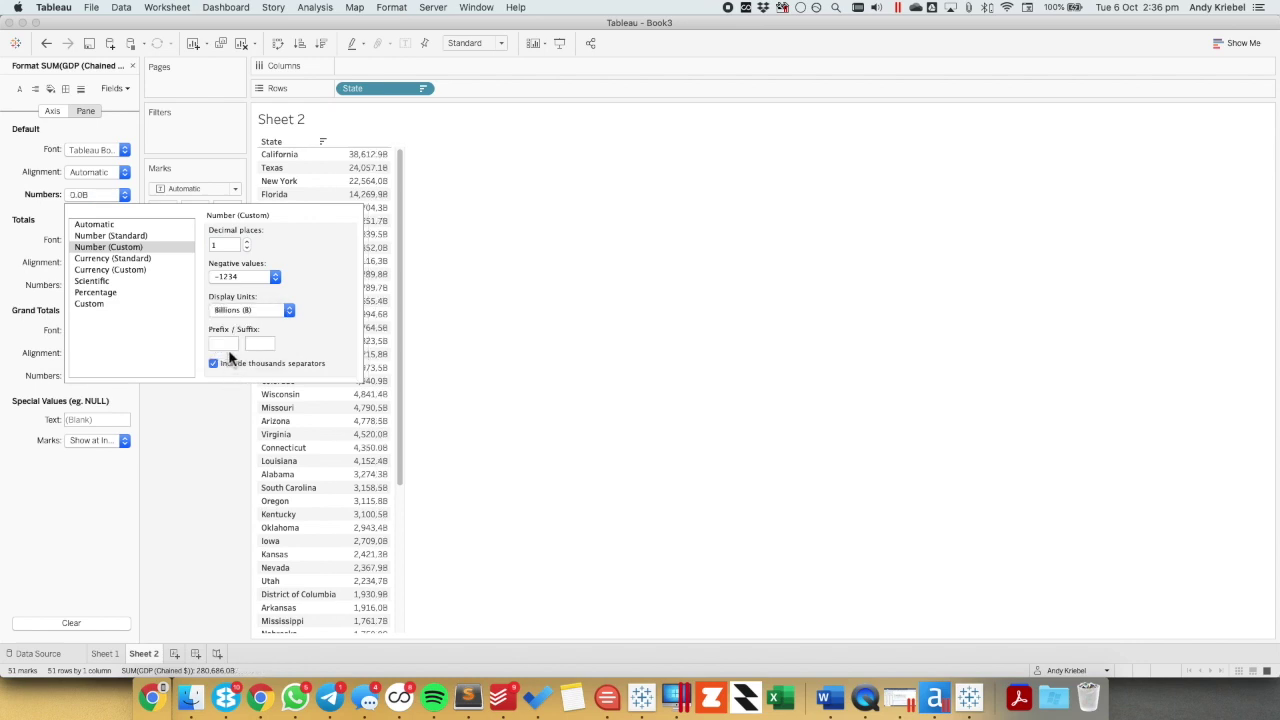
left_click(224, 344)
type("$")
left_click(183, 430)
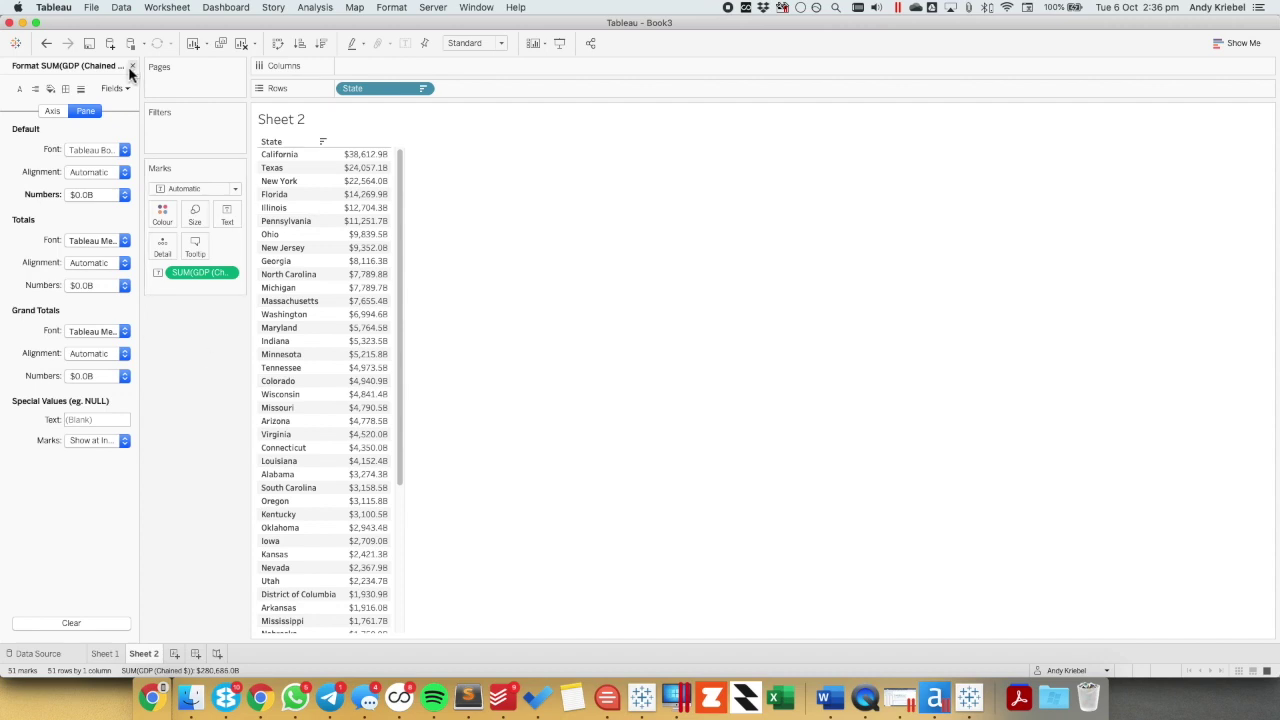
Clear the SUM(GDP) number format so values return to trillions.
right_click(31, 200)
left_click(41, 219)
right_click(45, 201)
left_click(66, 206)
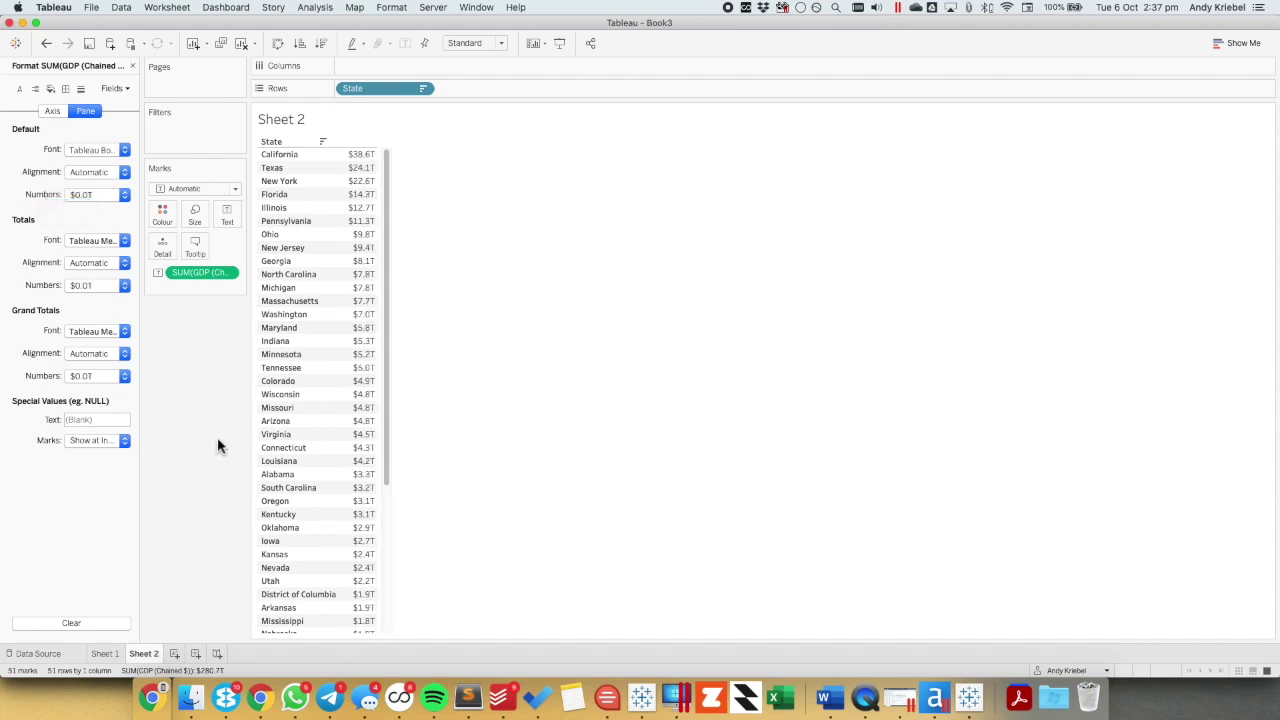
left_click(133, 67)
Turn the table into horizontal GDP bars and show mark labels on every bar.
left_click_drag(195, 272, 375, 75)
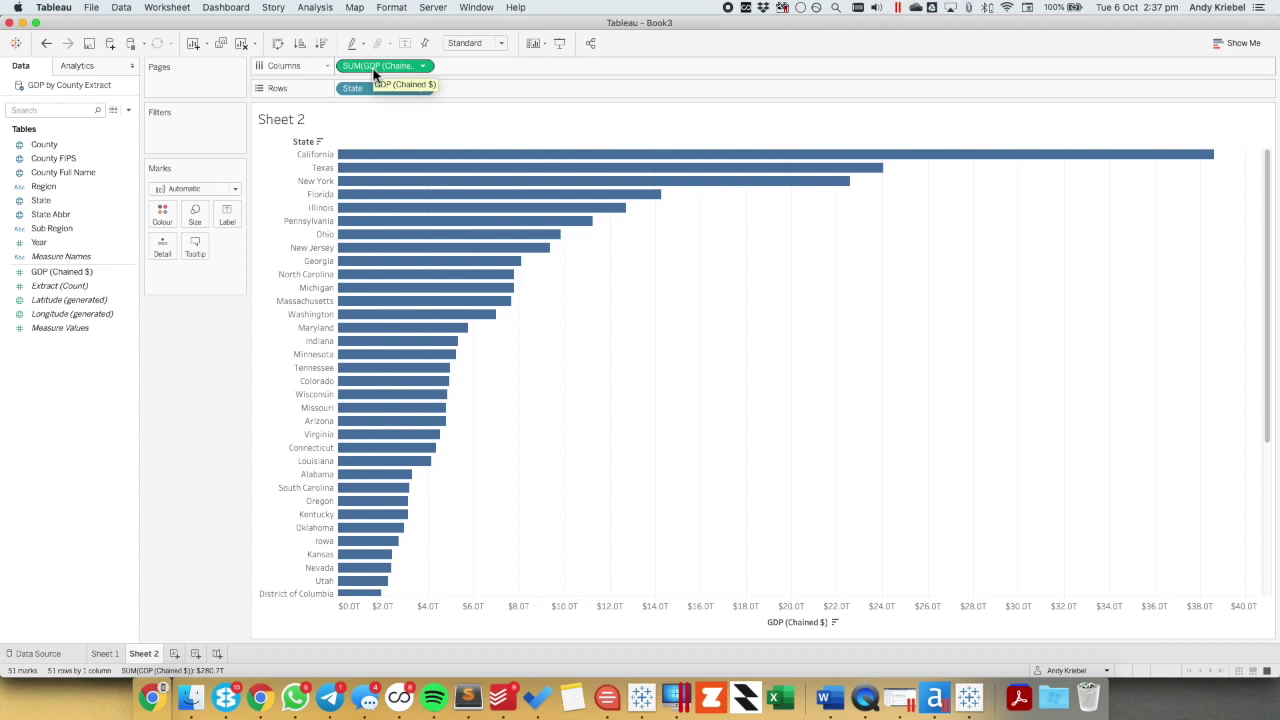
left_click(228, 212)
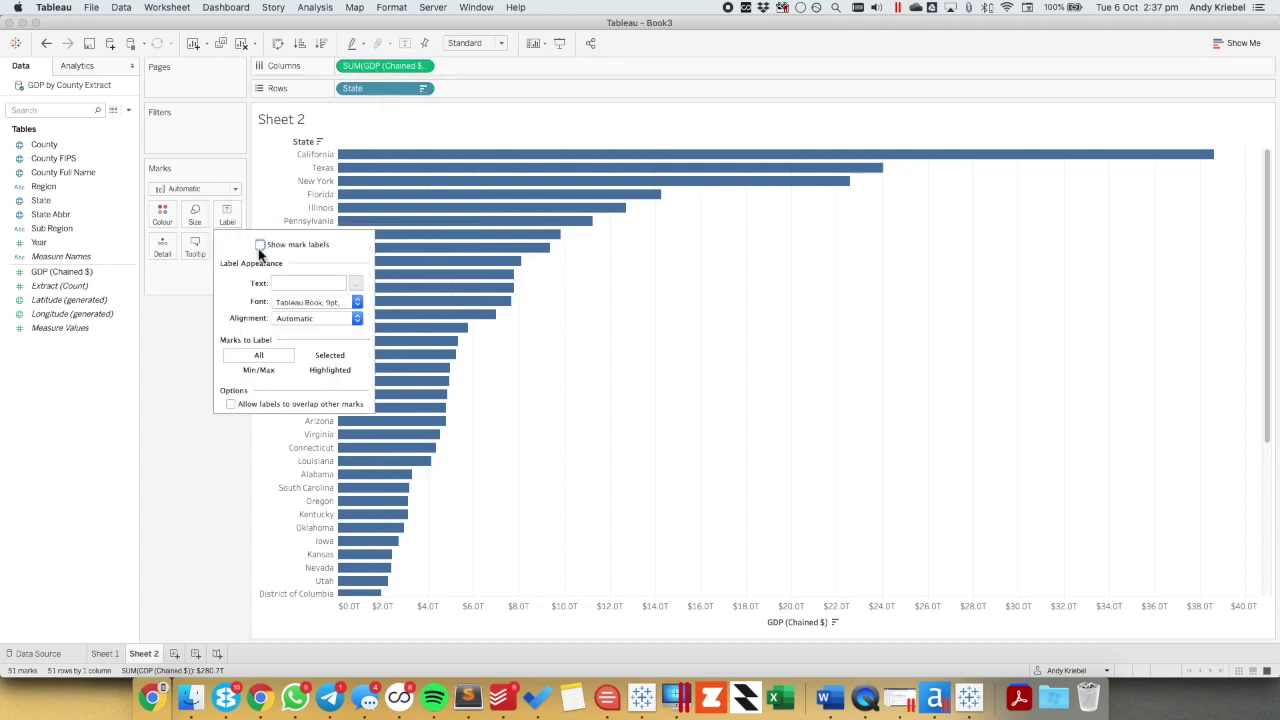
left_click(260, 244)
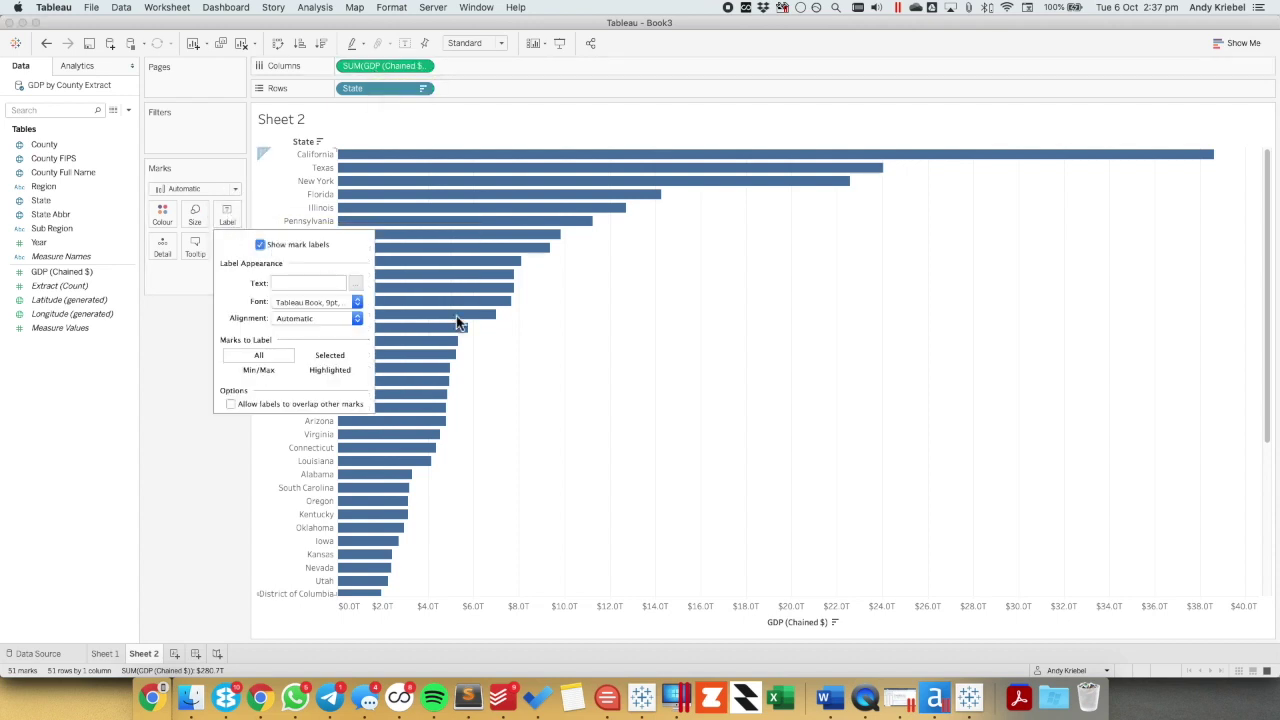
left_click(775, 290)
mouse_move(712, 163)
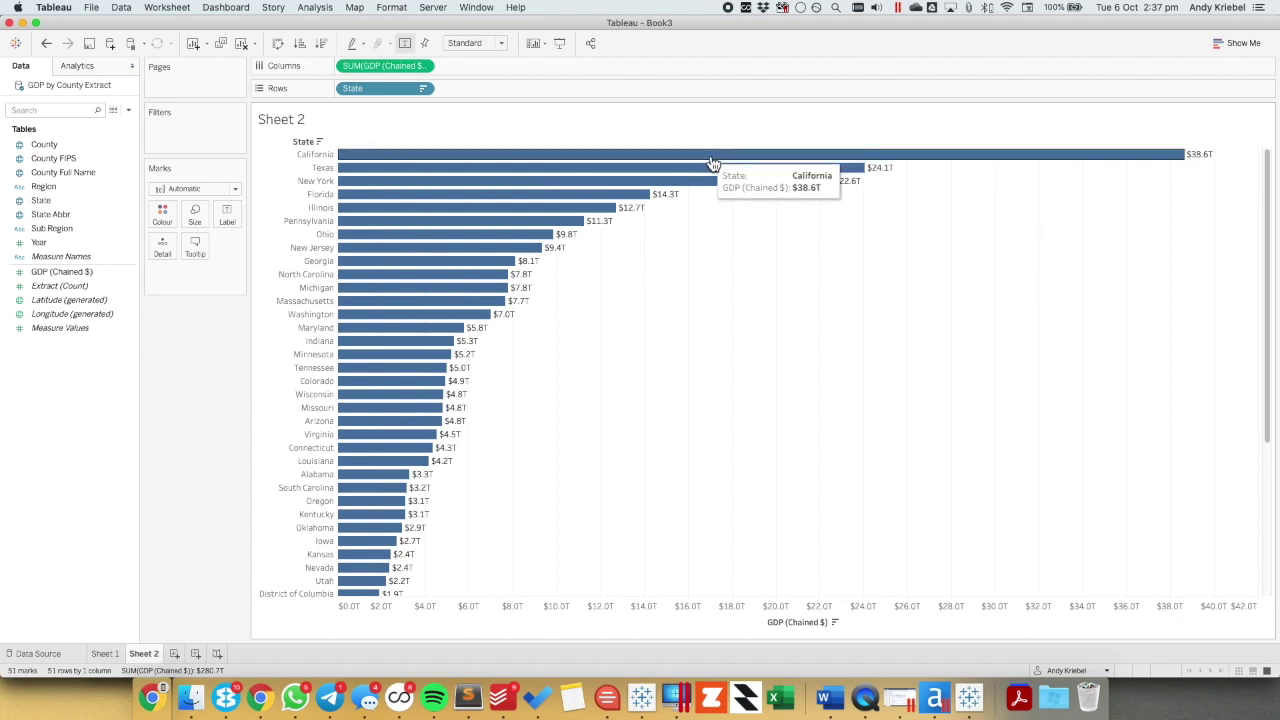
Try a custom currency billions label format, then undo back to trillions labels.
right_click(381, 64)
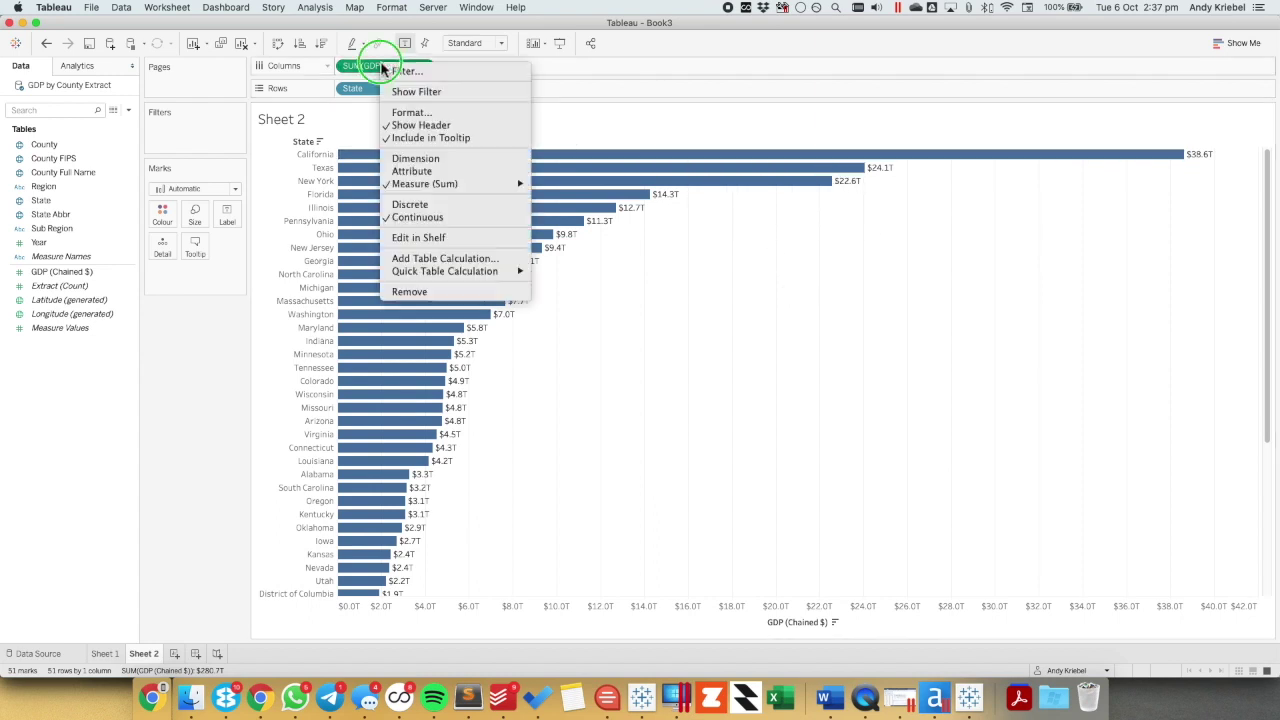
left_click(410, 114)
left_click(88, 196)
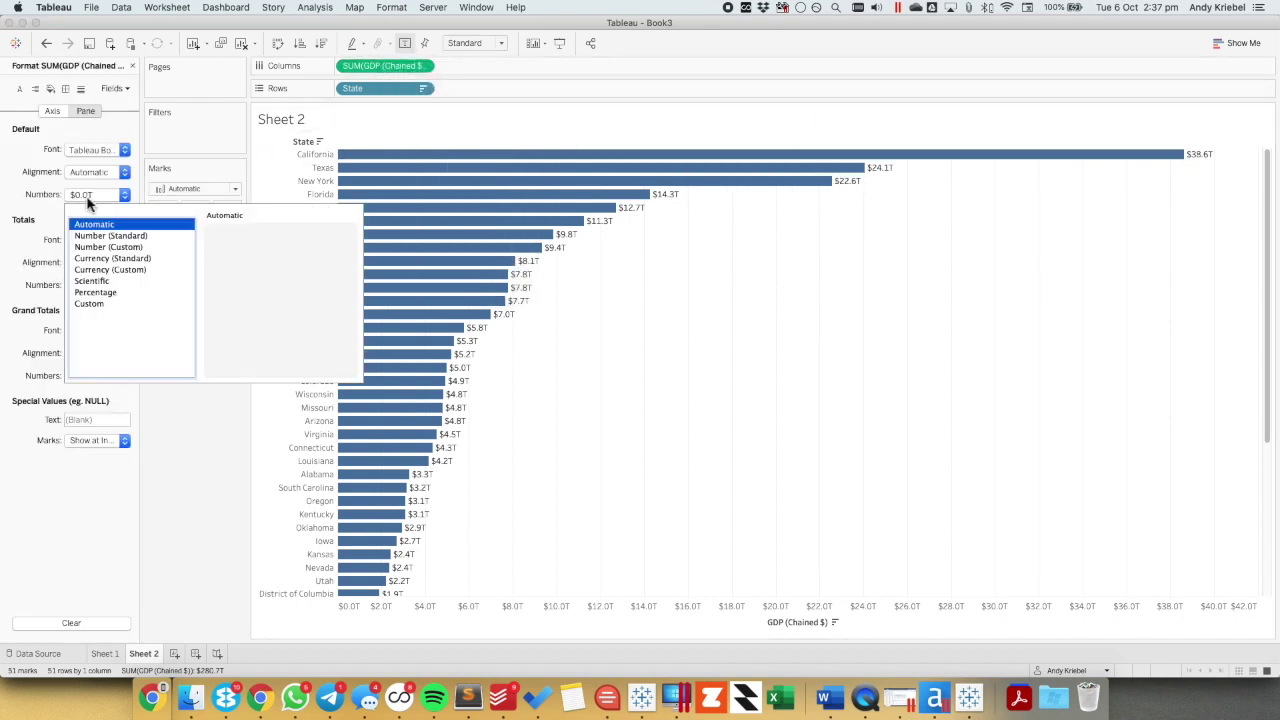
left_click(106, 269)
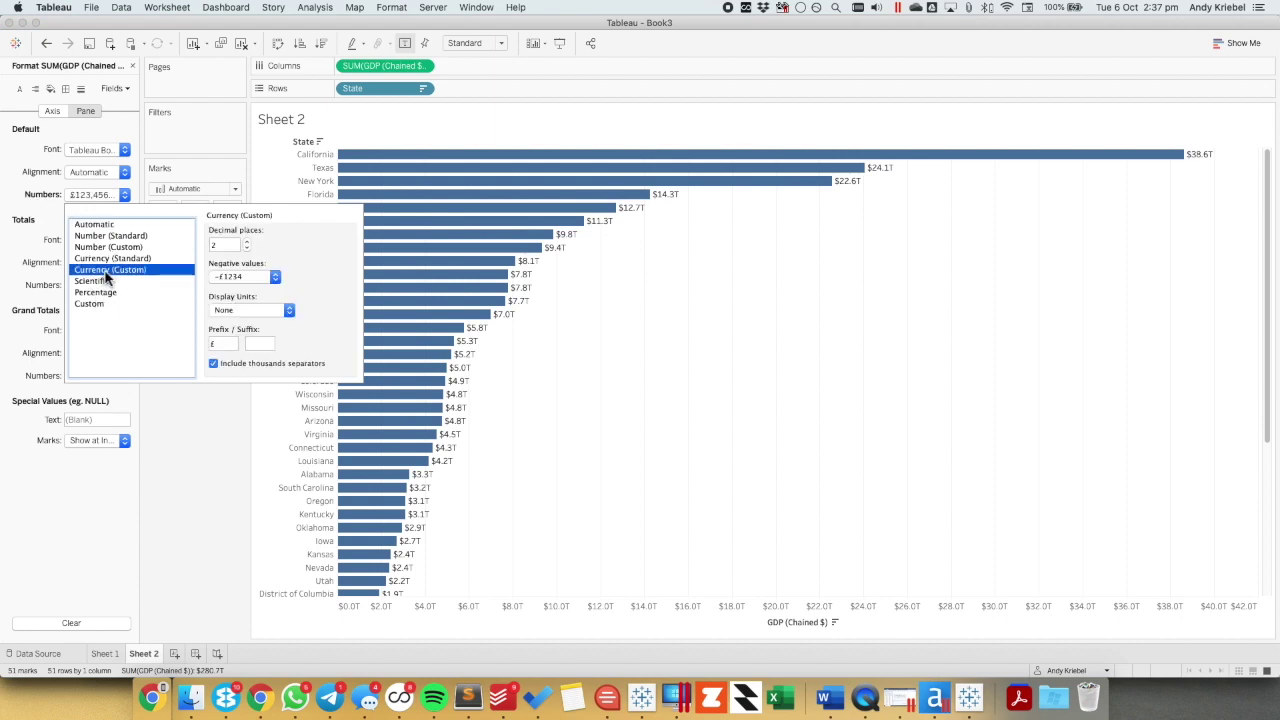
left_click(246, 248)
left_click(237, 309)
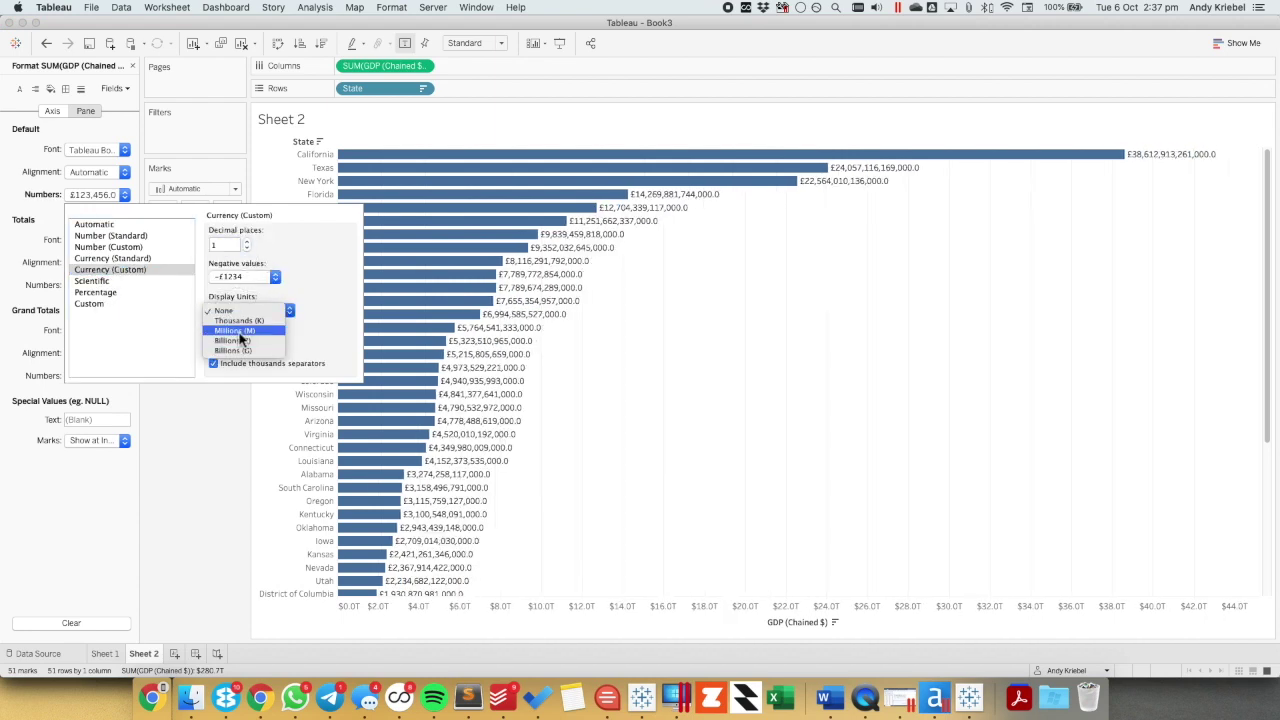
left_click(240, 340)
left_click(709, 302)
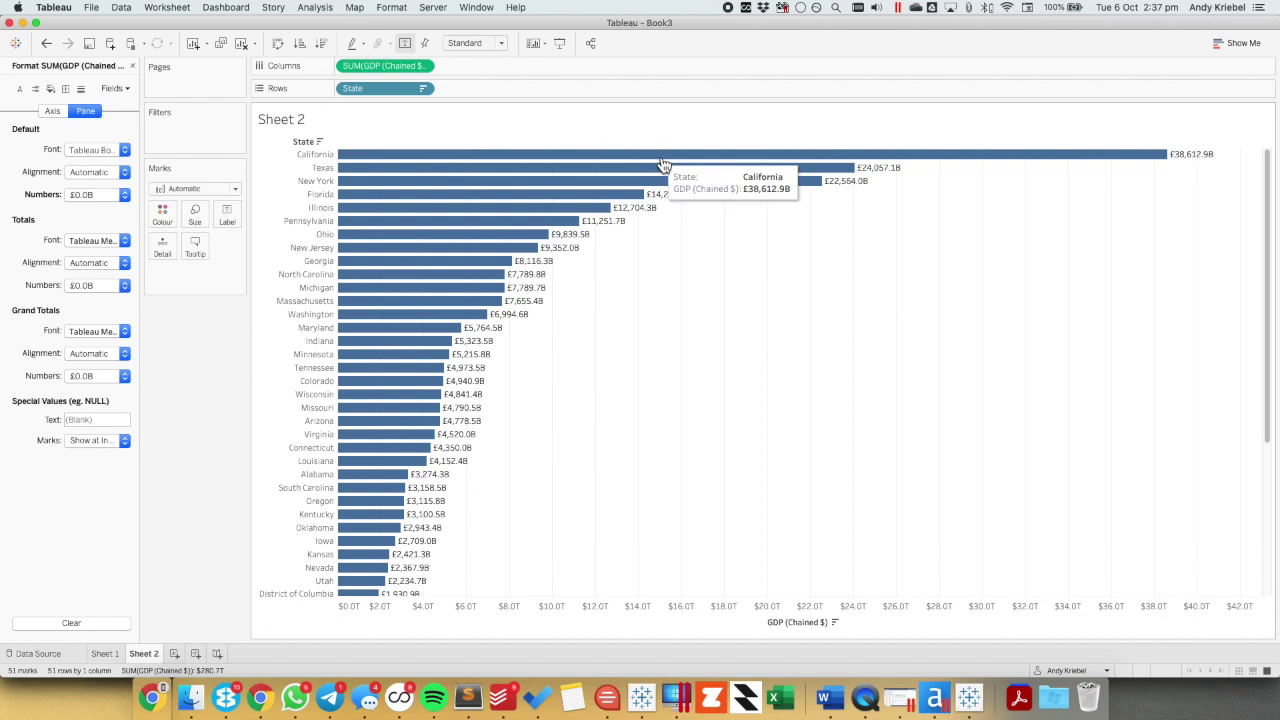
left_click(46, 44)
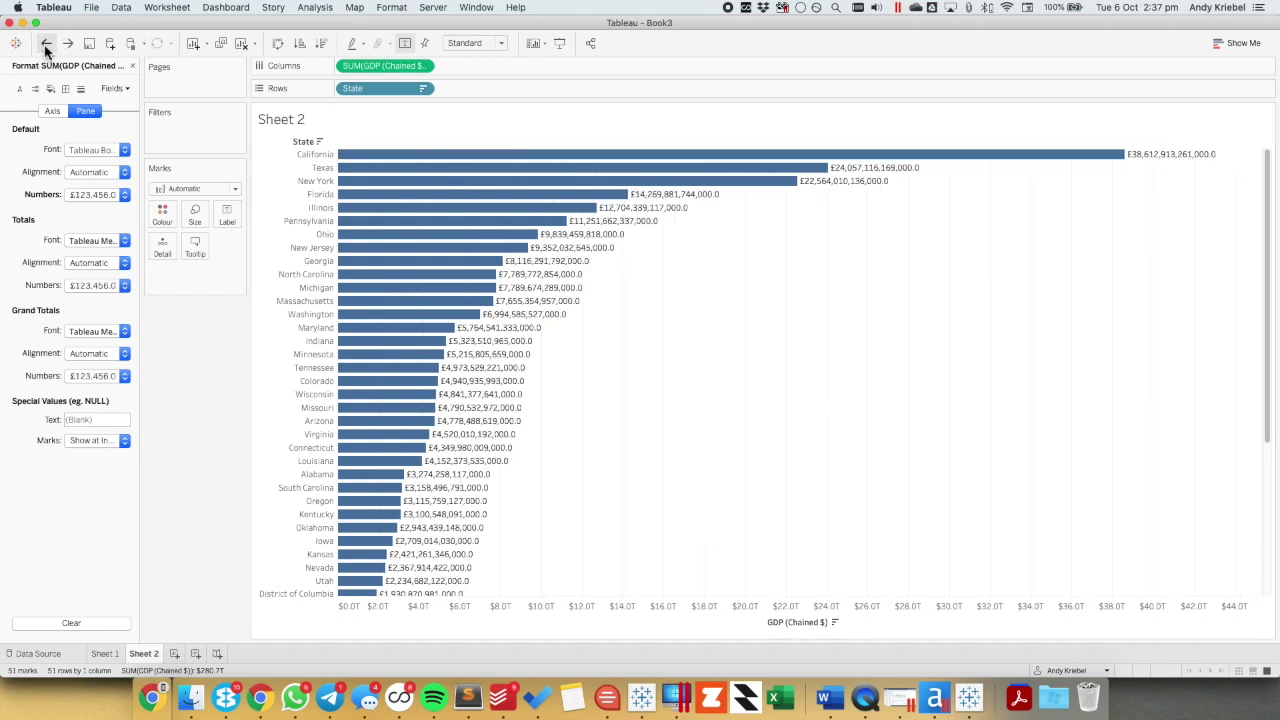
left_click(46, 45)
left_click(46, 45)
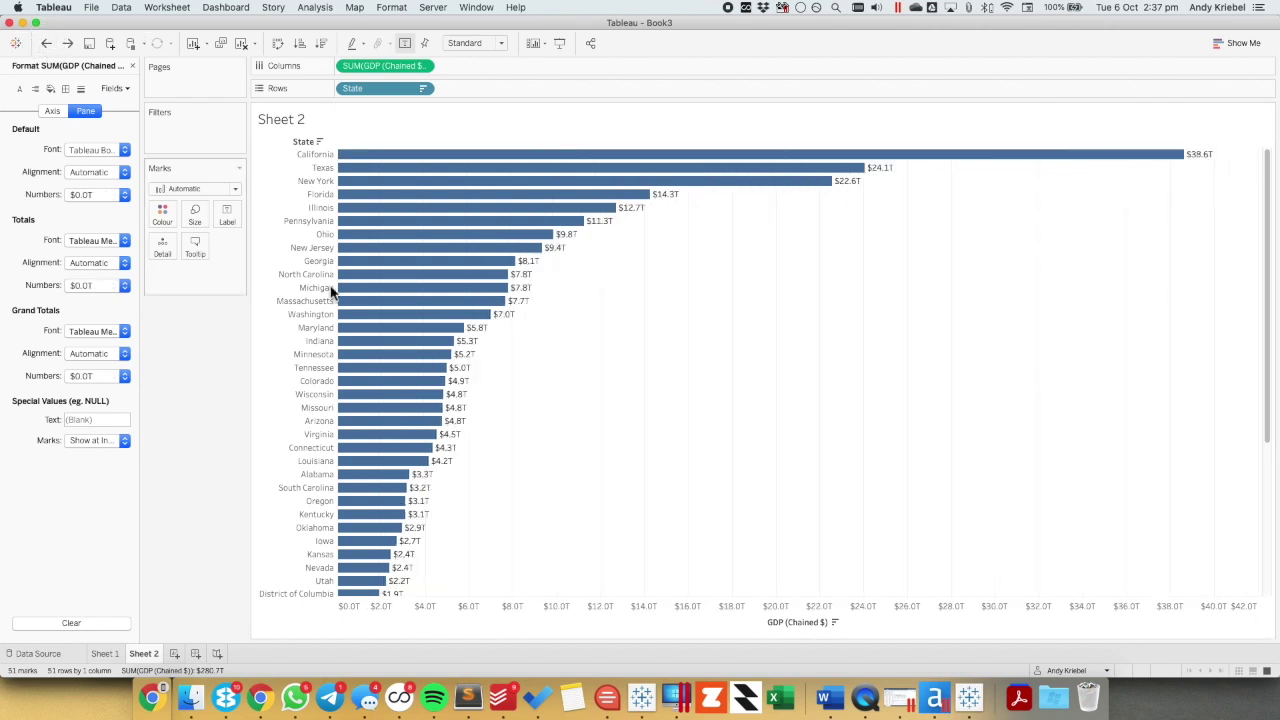
left_click(133, 66)
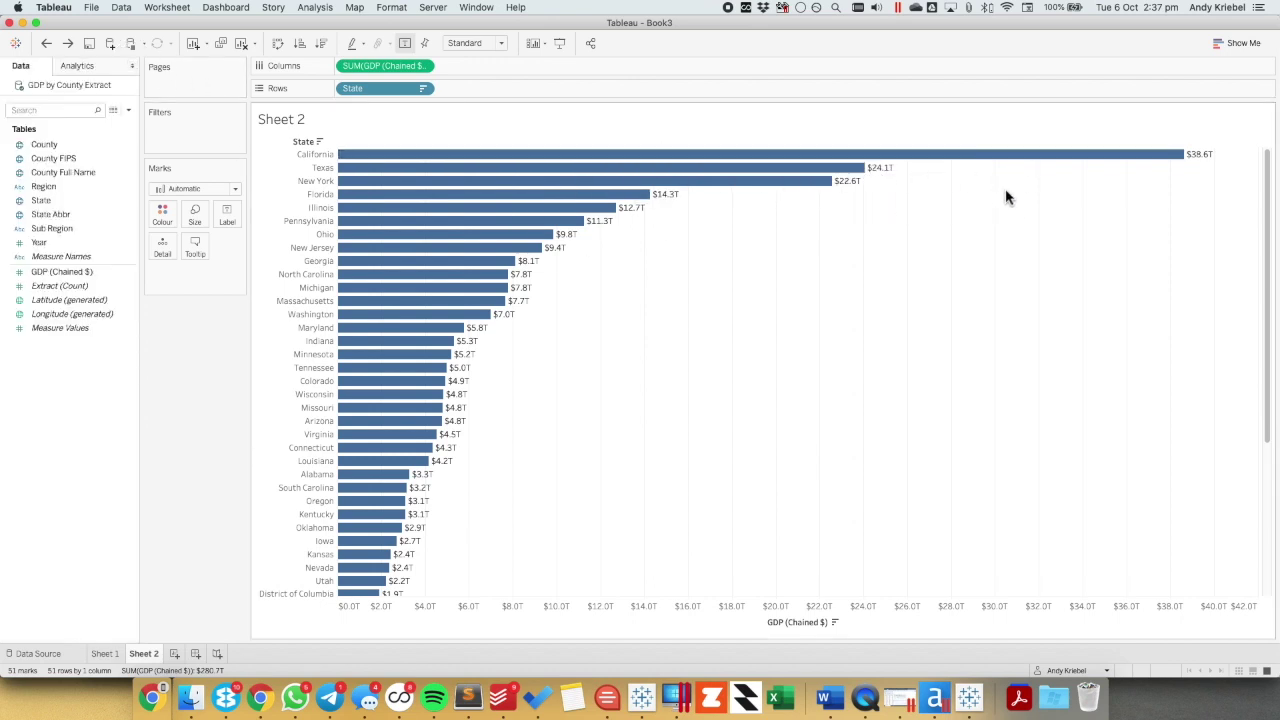
Duplicate the GDP (Chained $) field.
left_click(60, 271)
right_click(62, 272)
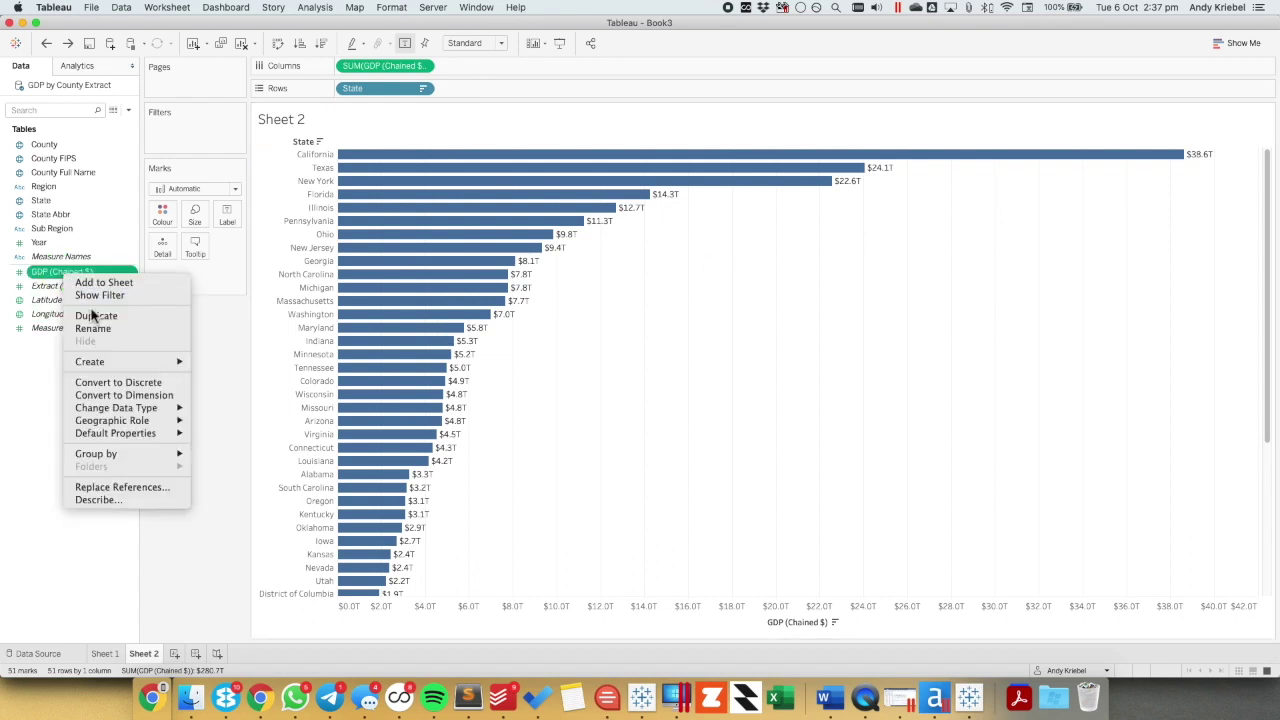
left_click(95, 315)
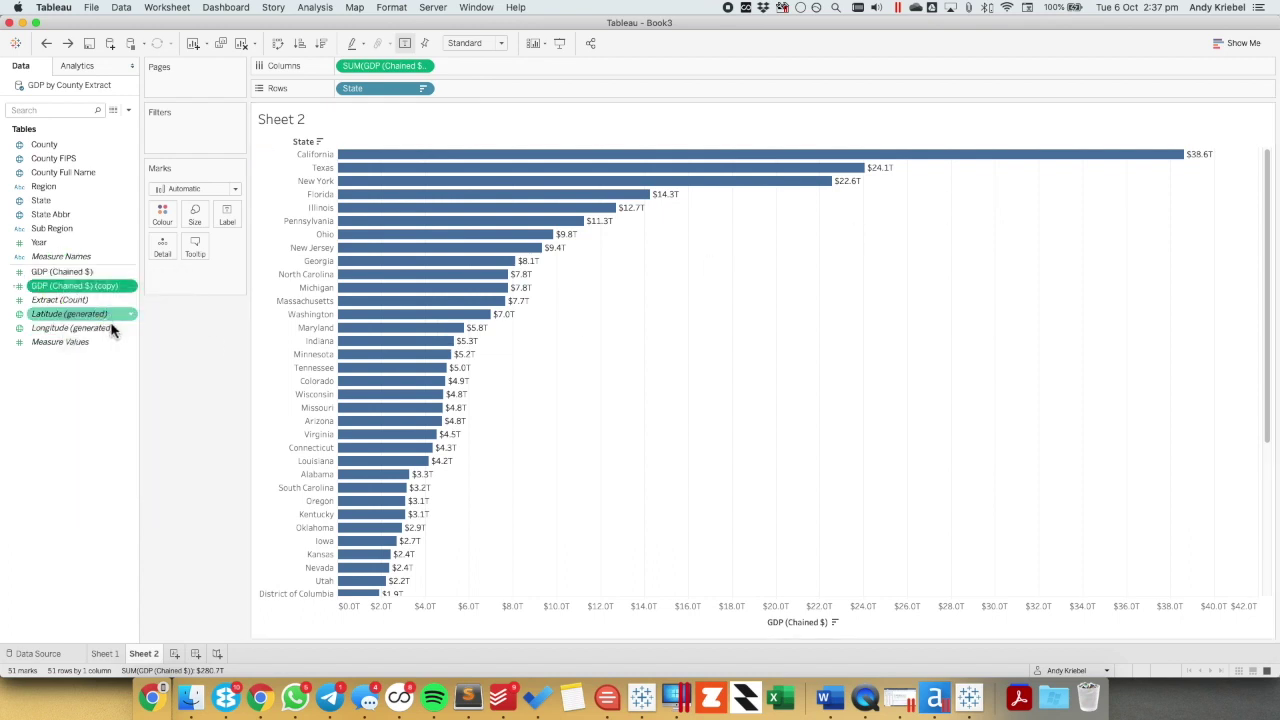
Give the GDP copy a one-decimal billions format and add it to the tooltip.
right_click(75, 285)
mouse_move(174, 504)
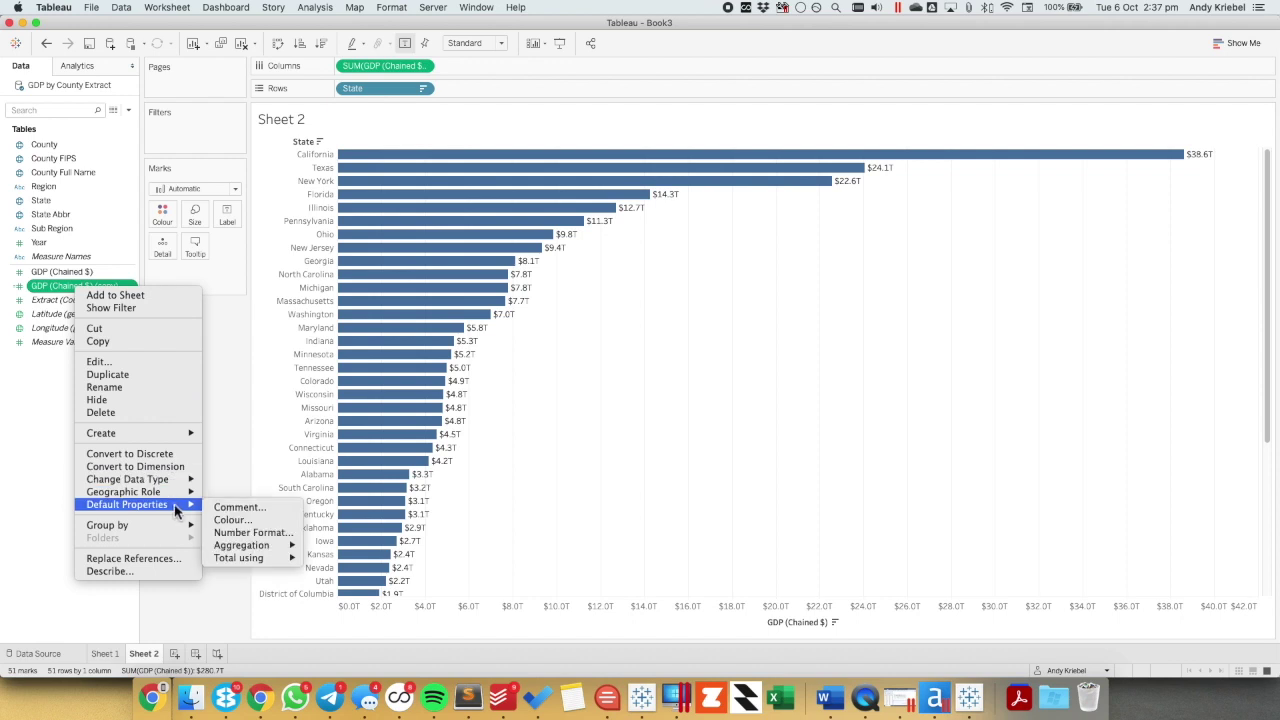
left_click(252, 532)
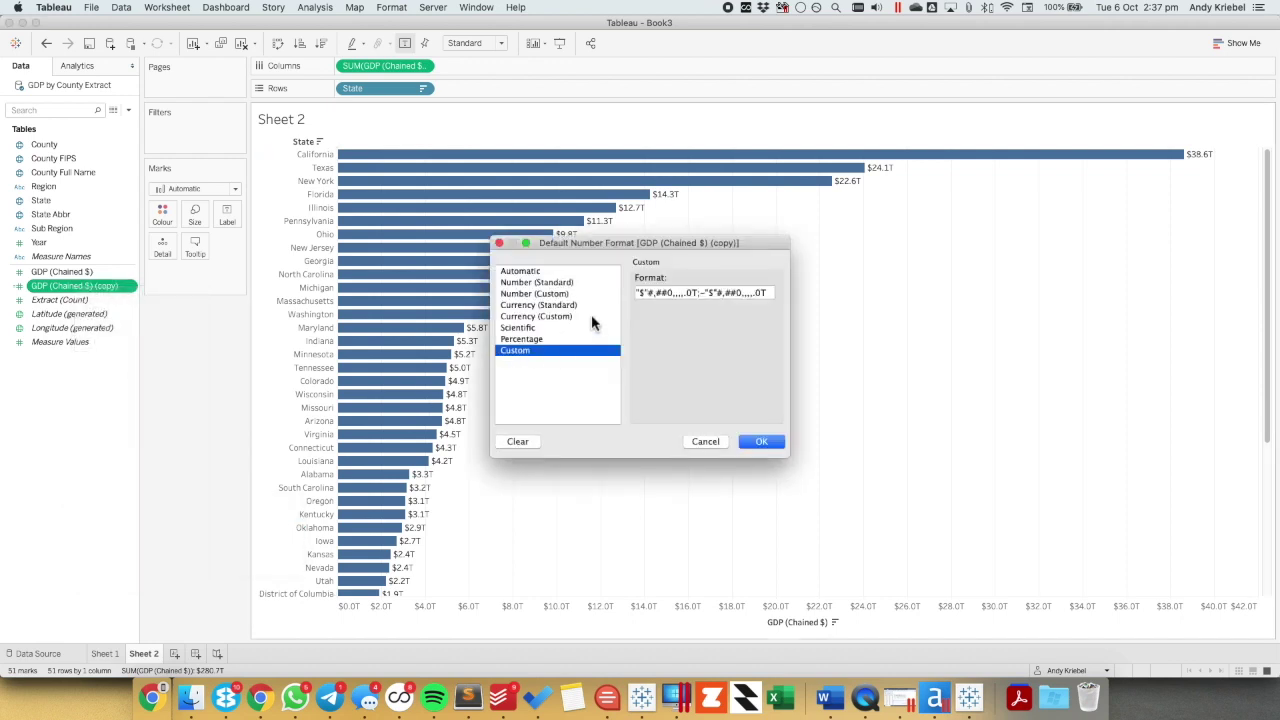
left_click(555, 293)
left_click(658, 293)
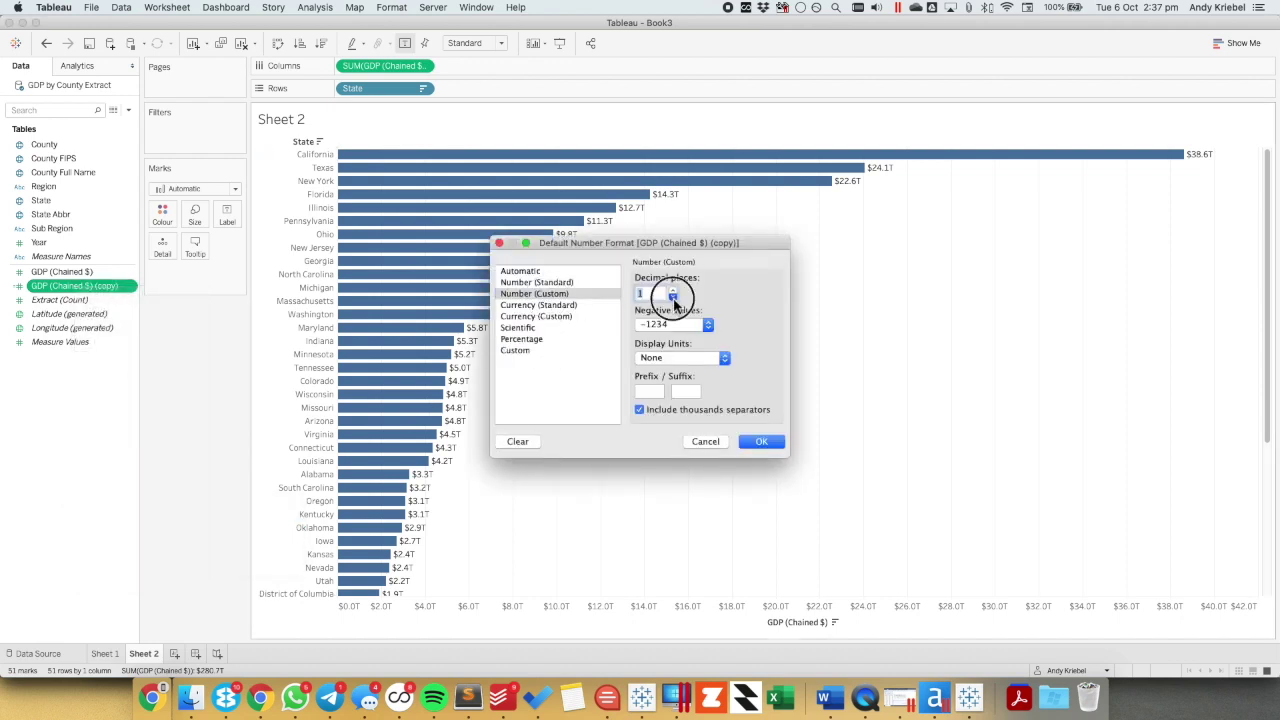
left_click(676, 360)
left_click(665, 395)
left_click(760, 443)
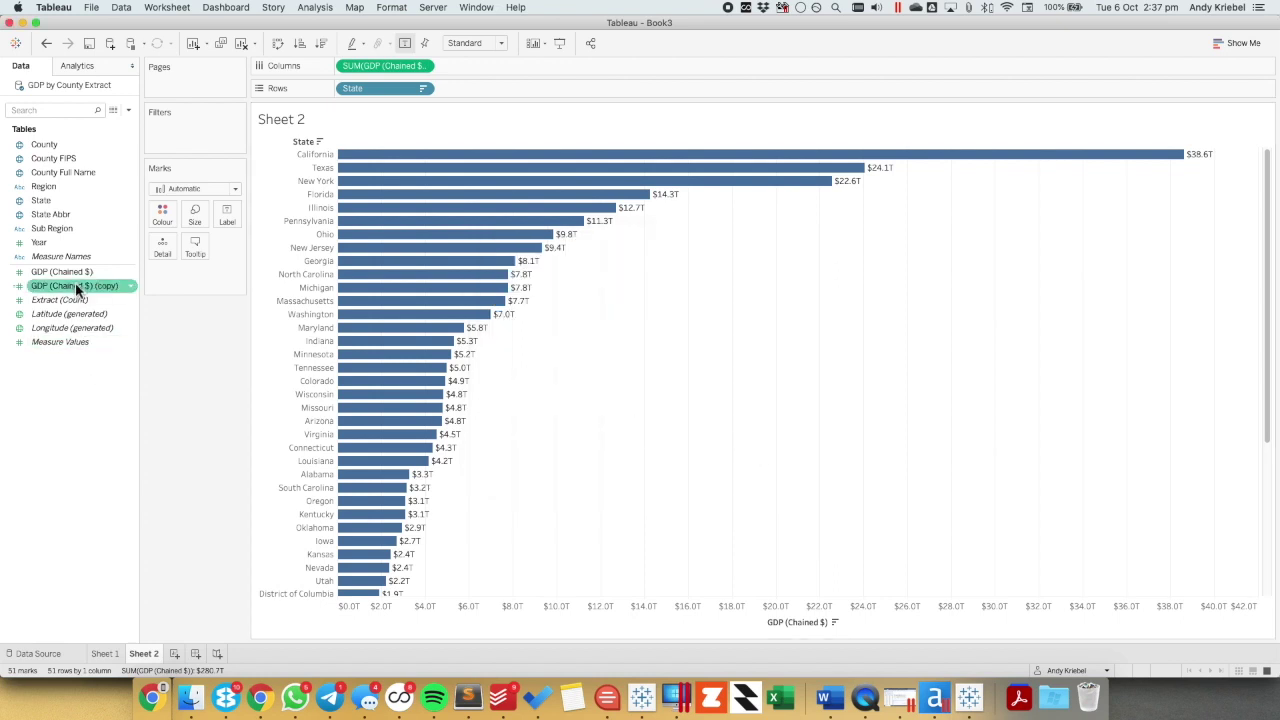
left_click_drag(75, 283, 192, 246)
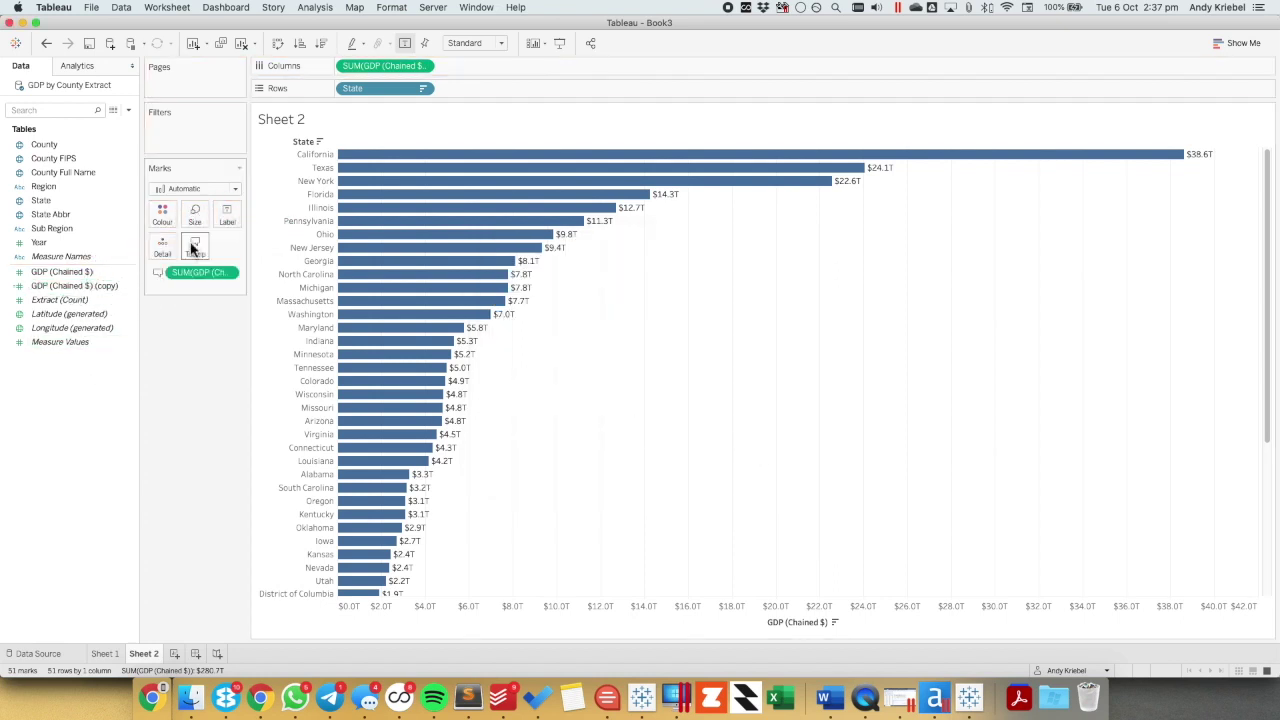
mouse_move(510, 168)
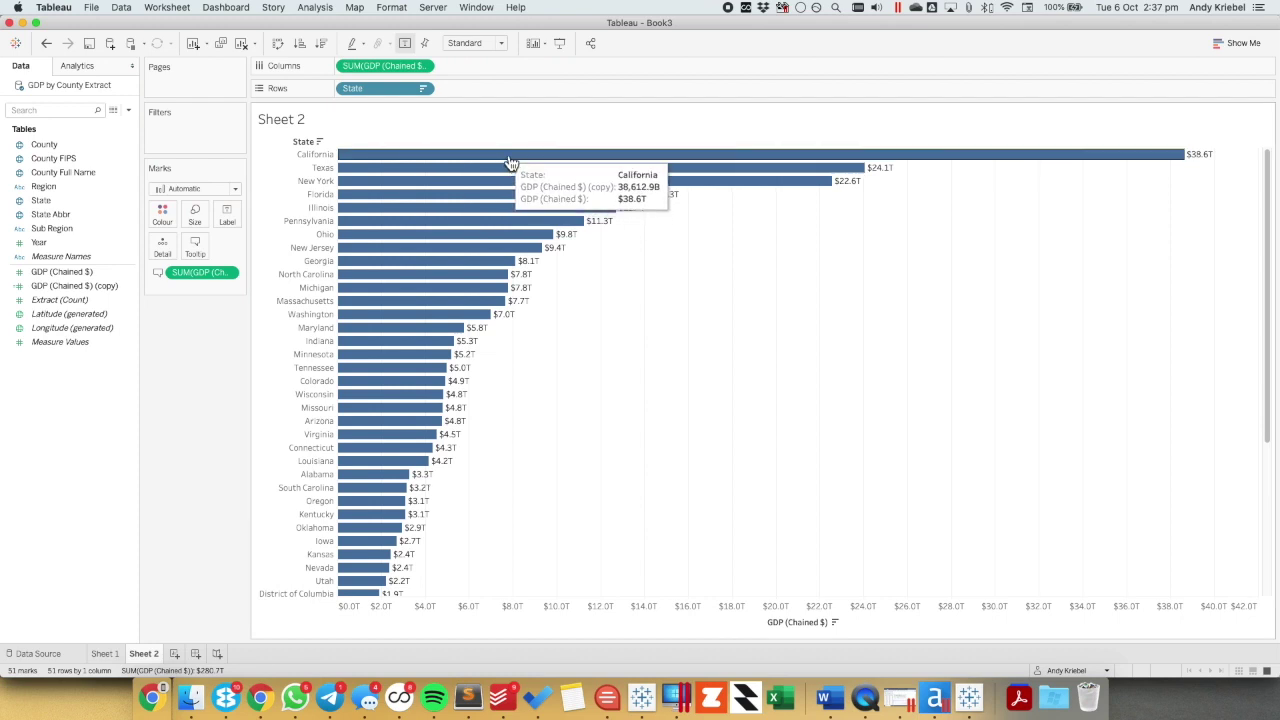